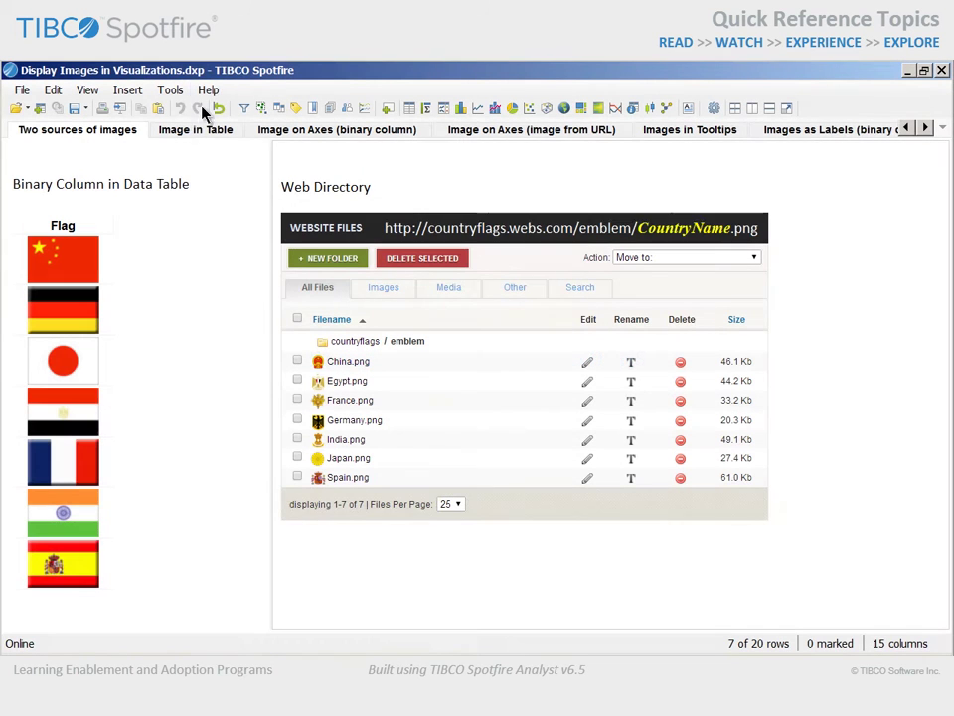
- On the Image in Table page, open the Data Table Properties dialog and move it to the upper right
left_click(192, 133)
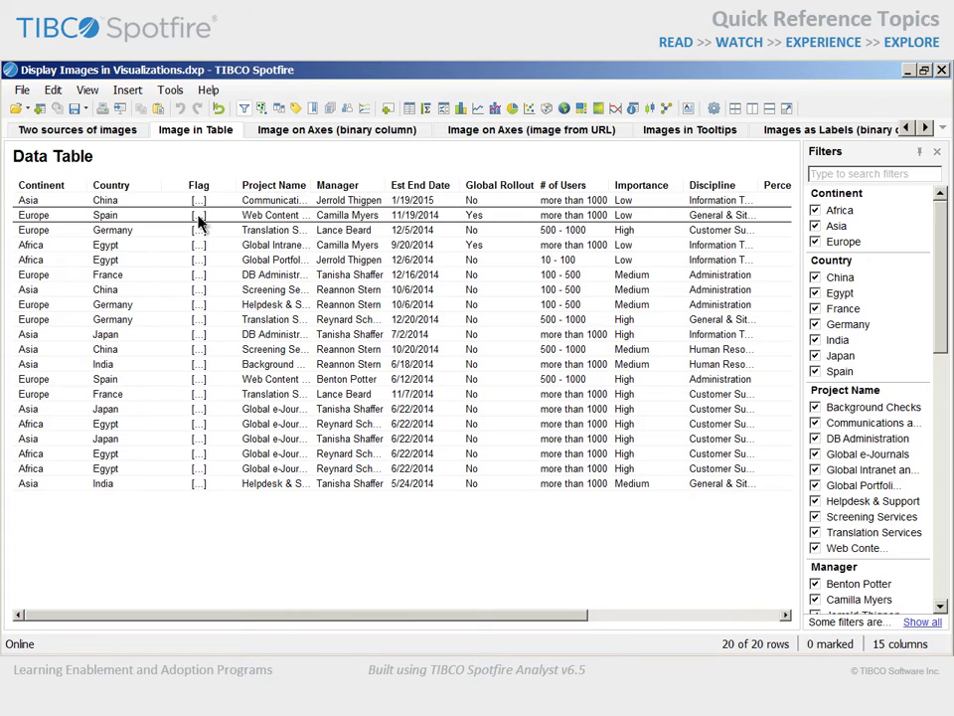
mouse_move(198, 223)
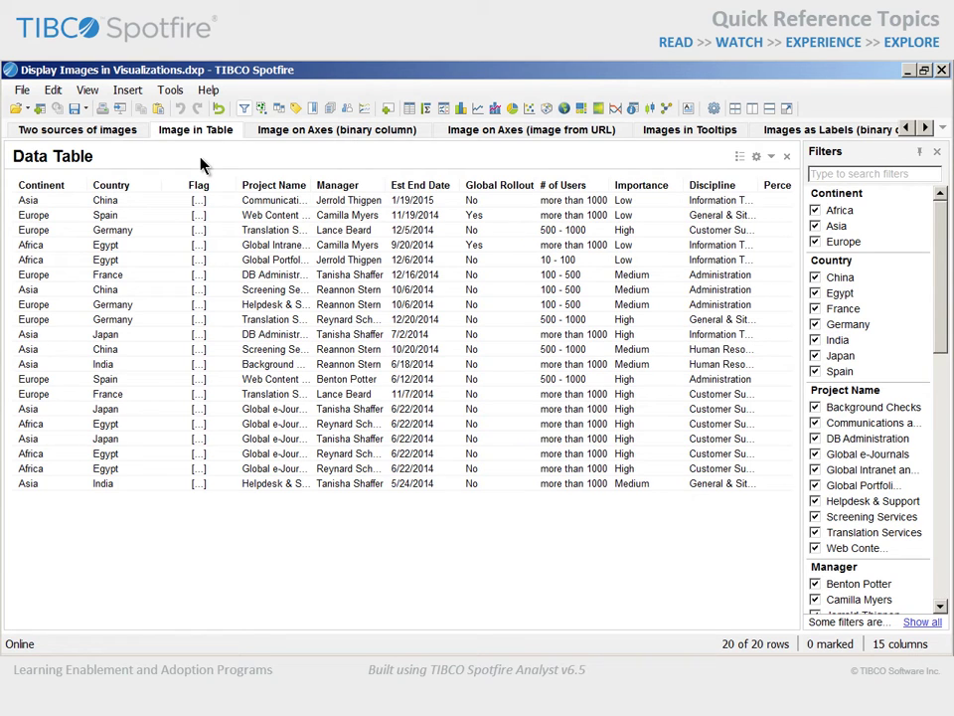
left_click(757, 157)
left_click_drag(746, 164, 911, 80)
- Set the Flag column's renderer to Image on the Columns page
left_click(411, 157)
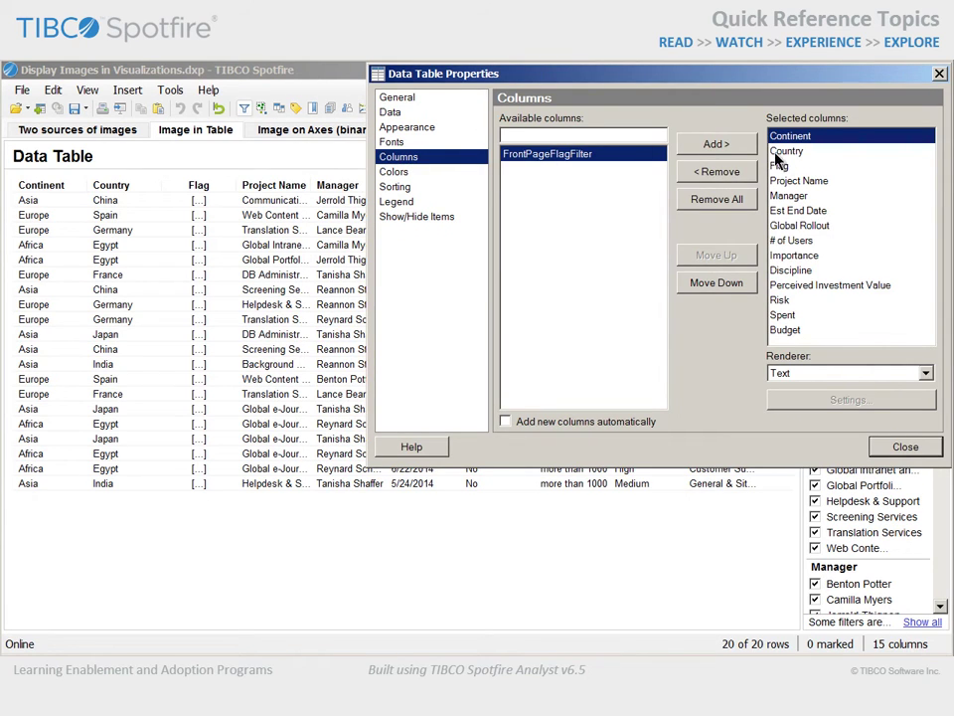
left_click(847, 165)
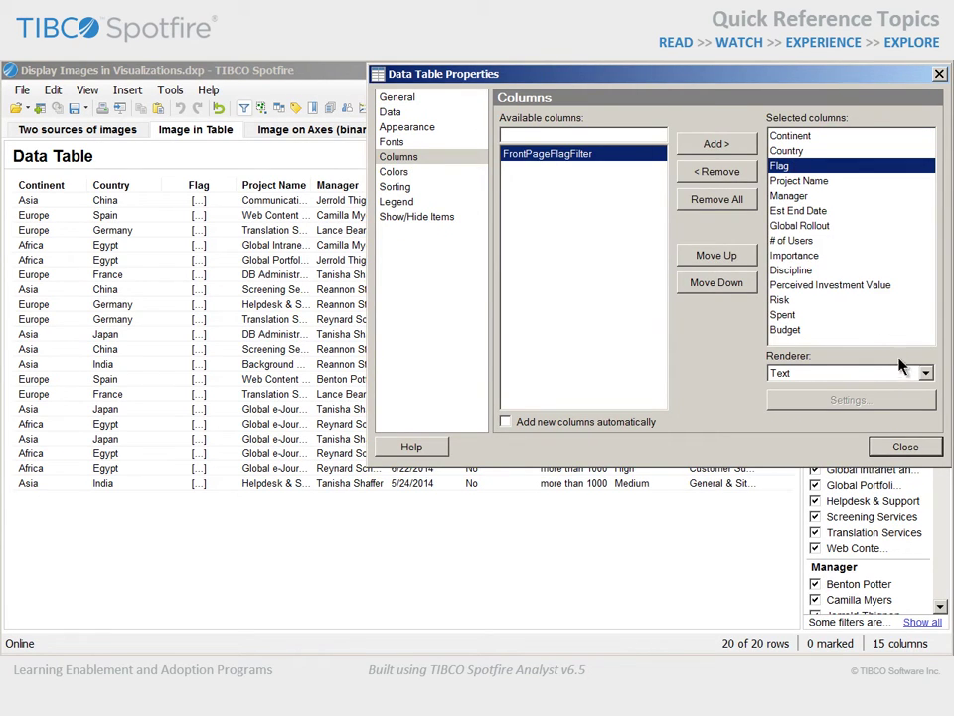
left_click(925, 372)
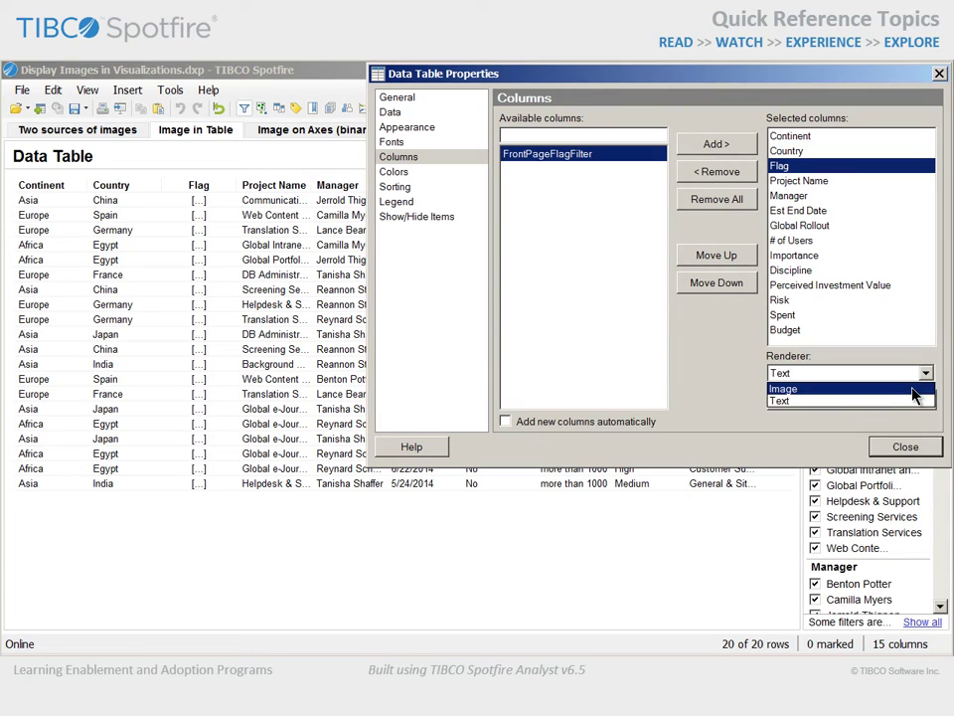
left_click(913, 390)
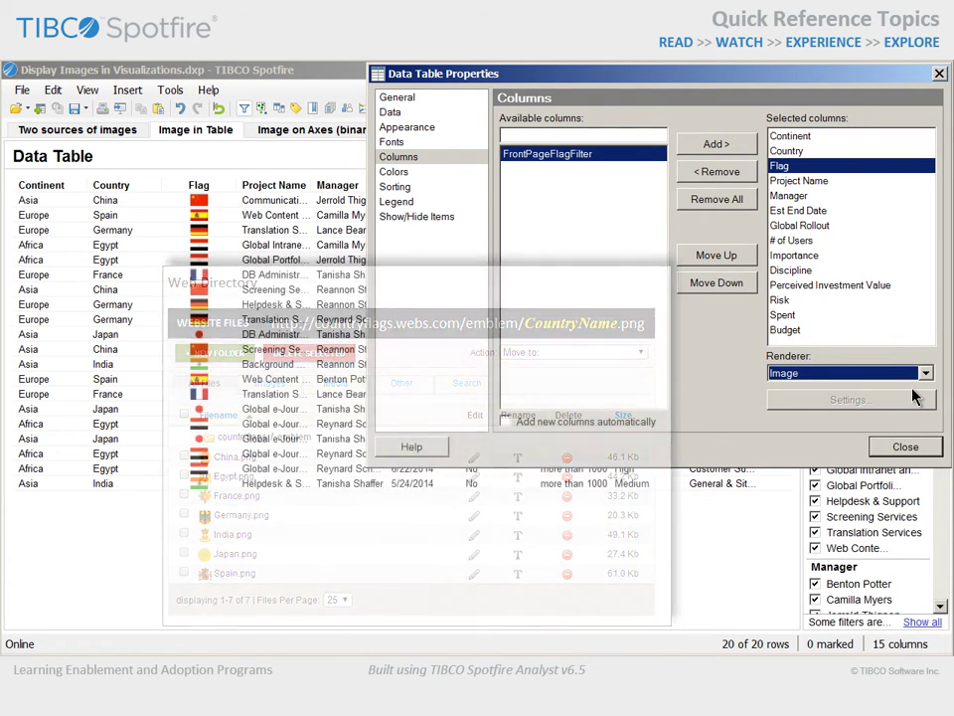
left_click(830, 153)
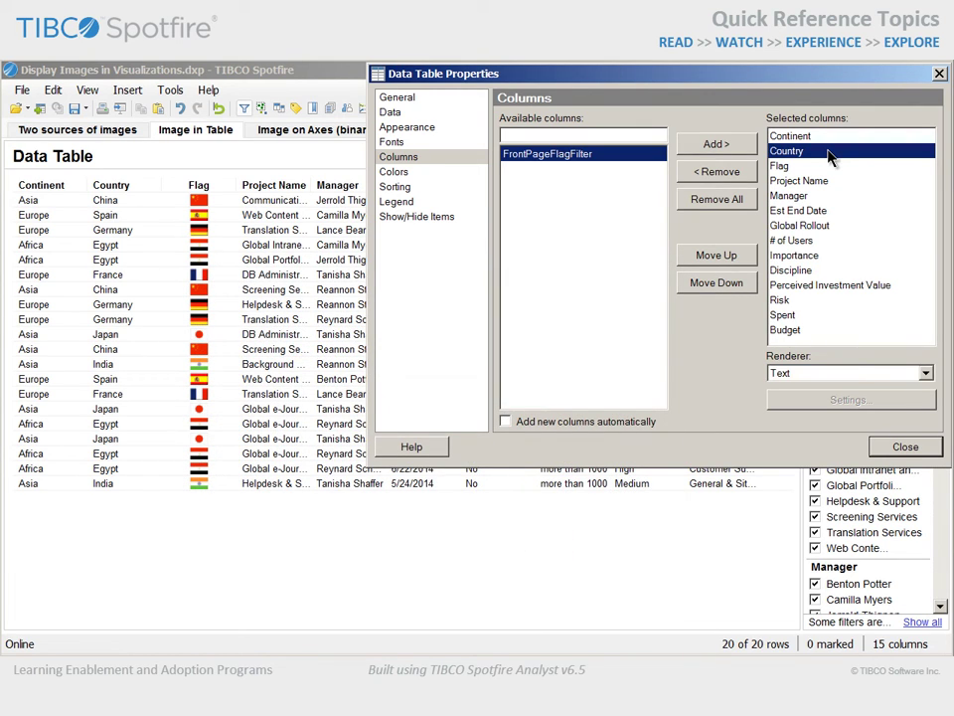
left_click(925, 373)
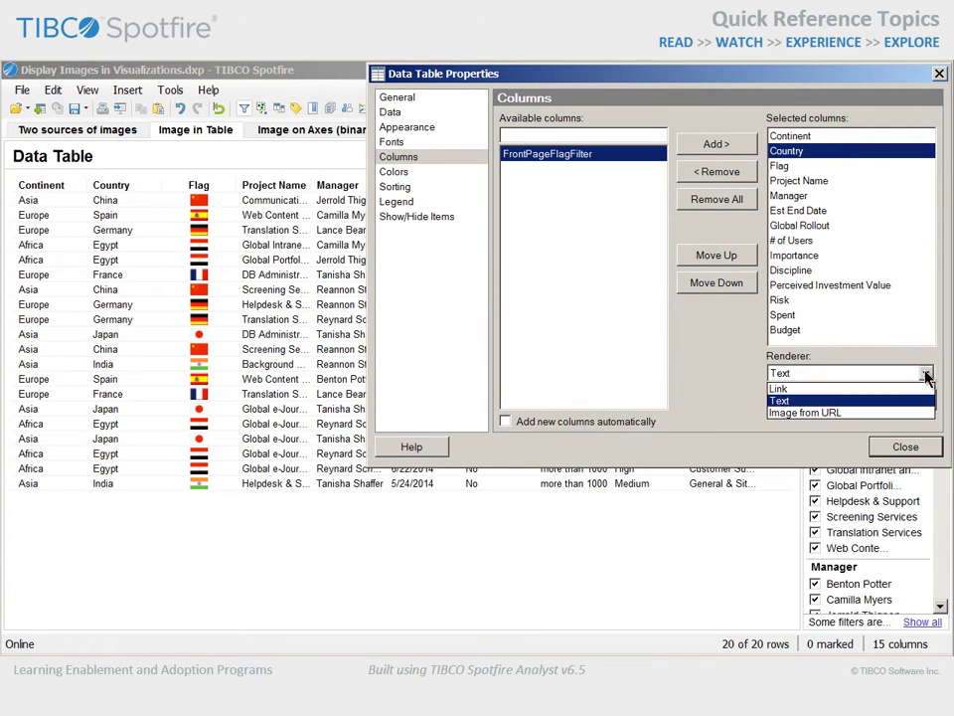
left_click(925, 413)
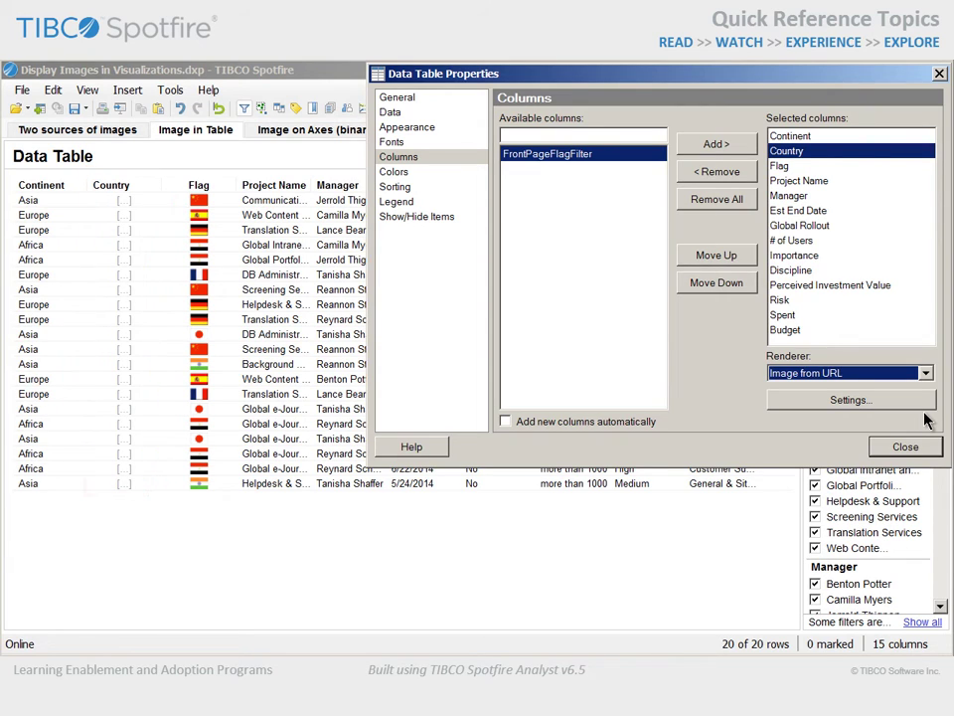
left_click(897, 401)
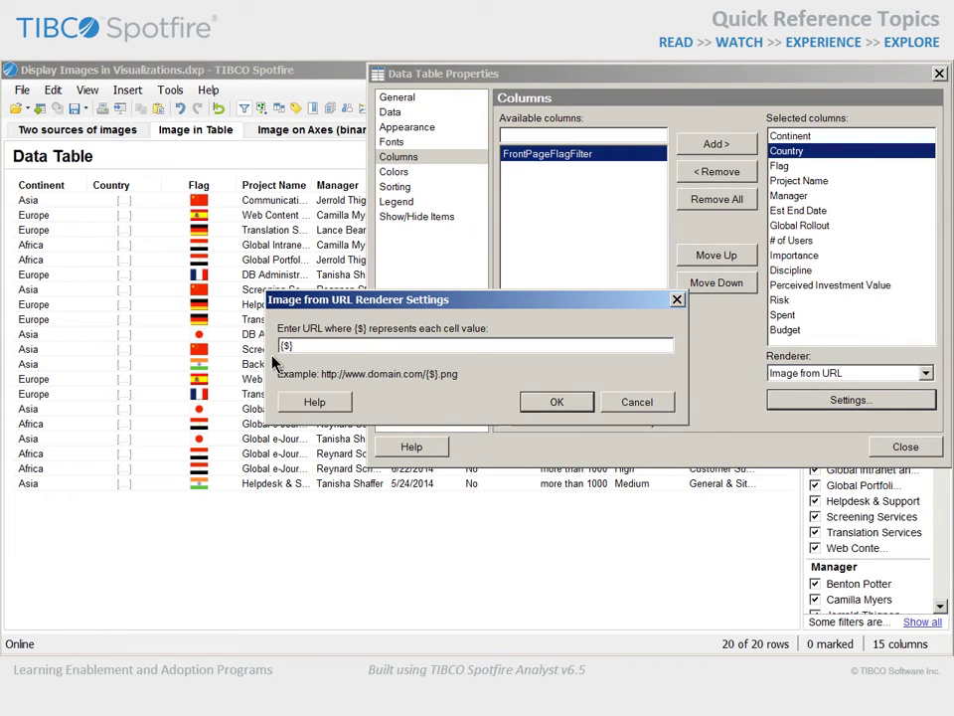
type("http://countryflags.webs.com")
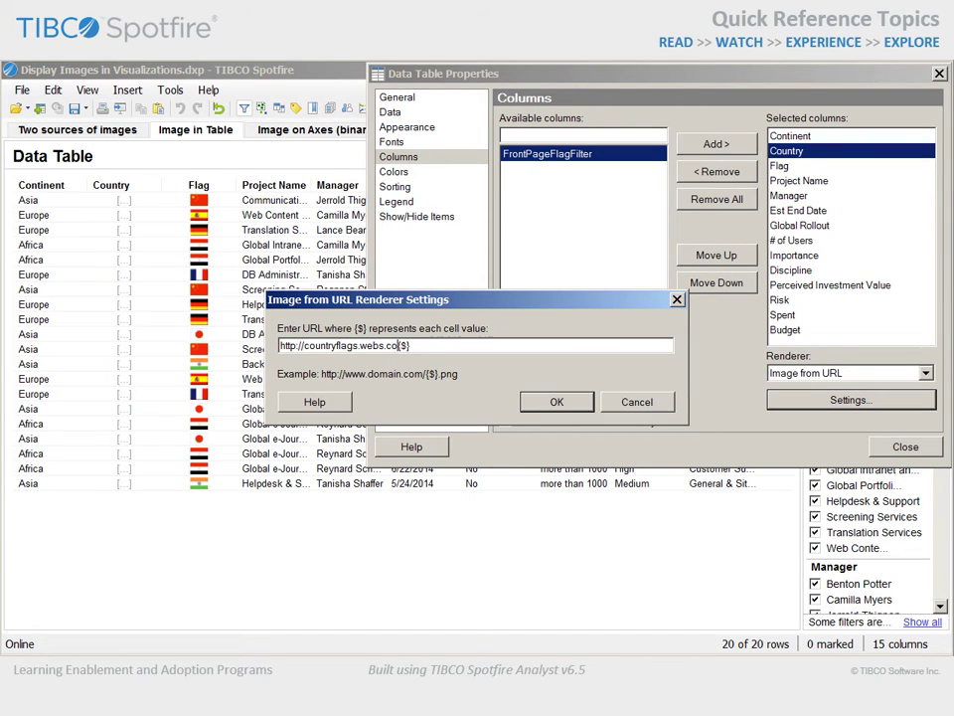
type("/emblem/")
left_click(458, 346)
type(".png")
- Confirm the emblem URL, set data row height to 7 lines, and widen the Country column
left_click(545, 403)
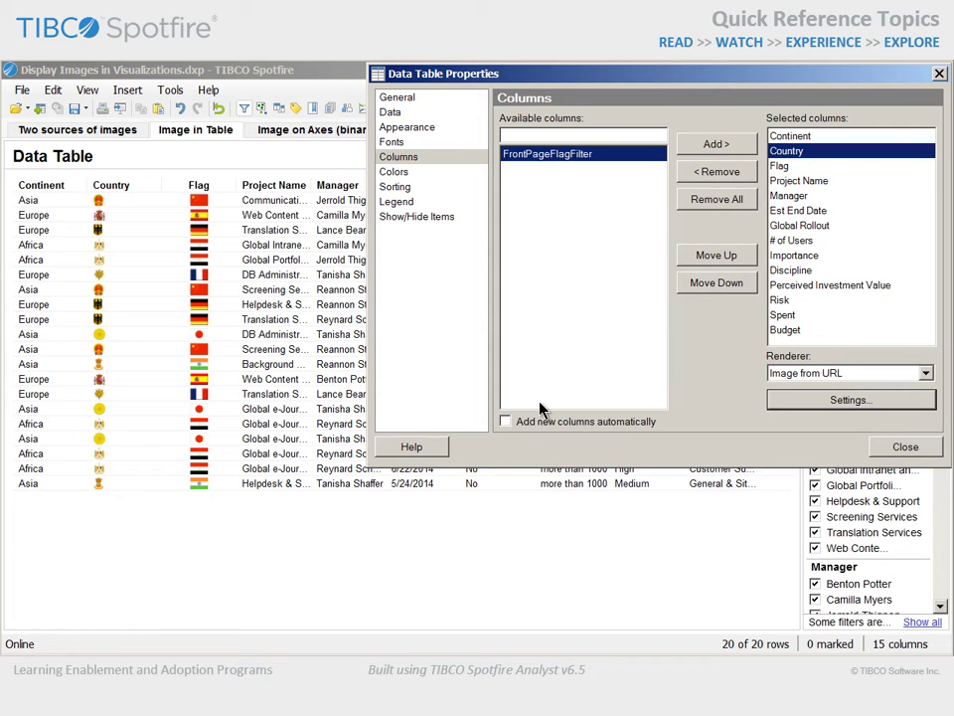
left_click(443, 128)
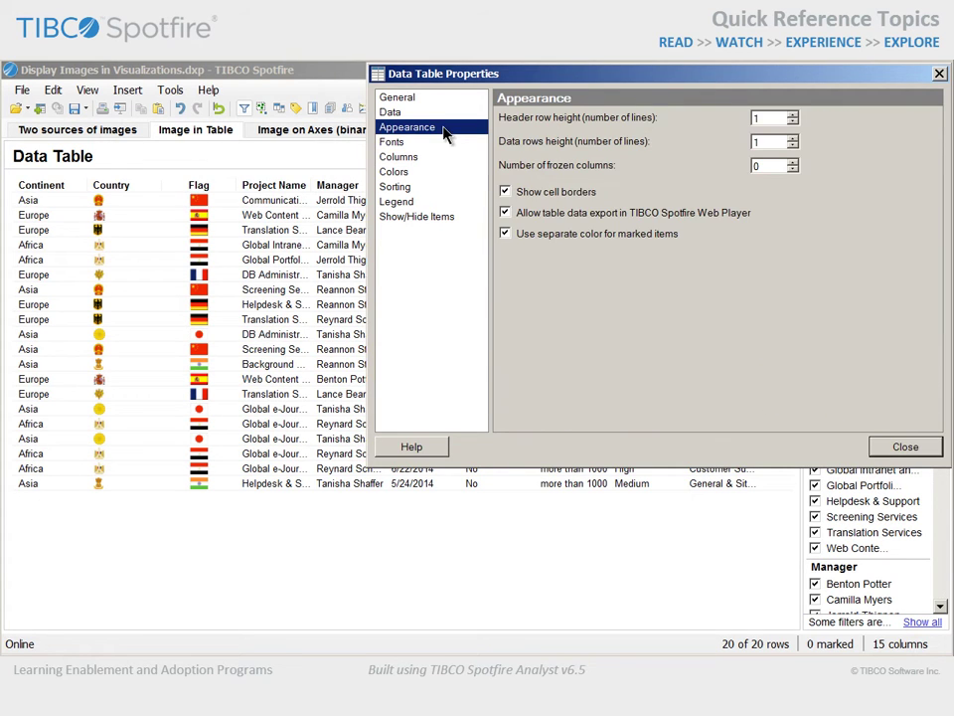
left_click(792, 140)
left_click(792, 140)
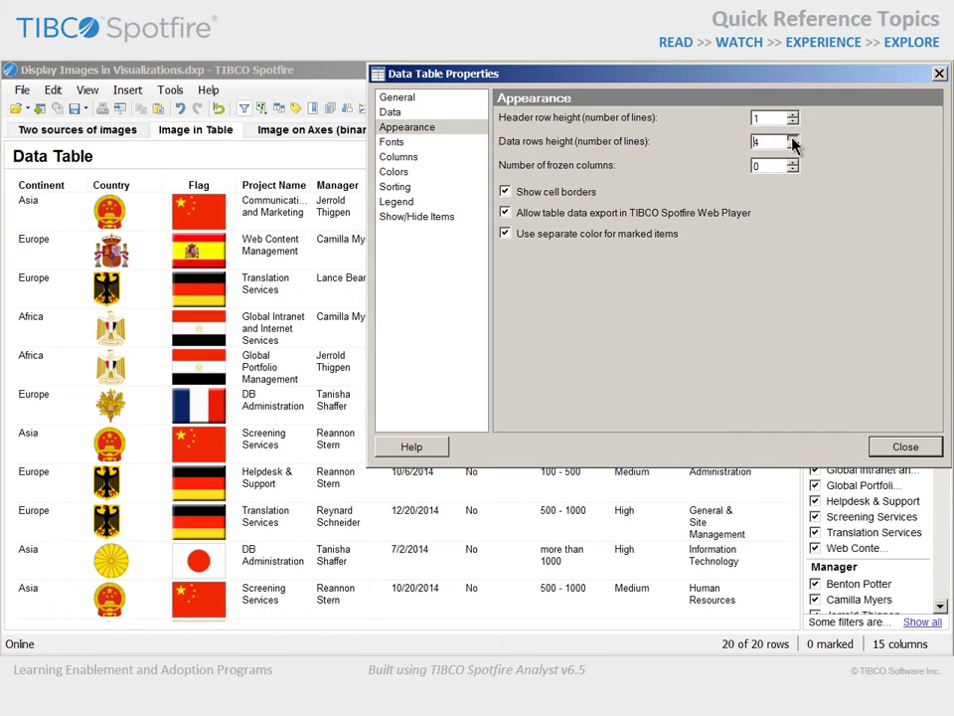
left_click(792, 141)
left_click(792, 140)
left_click(792, 140)
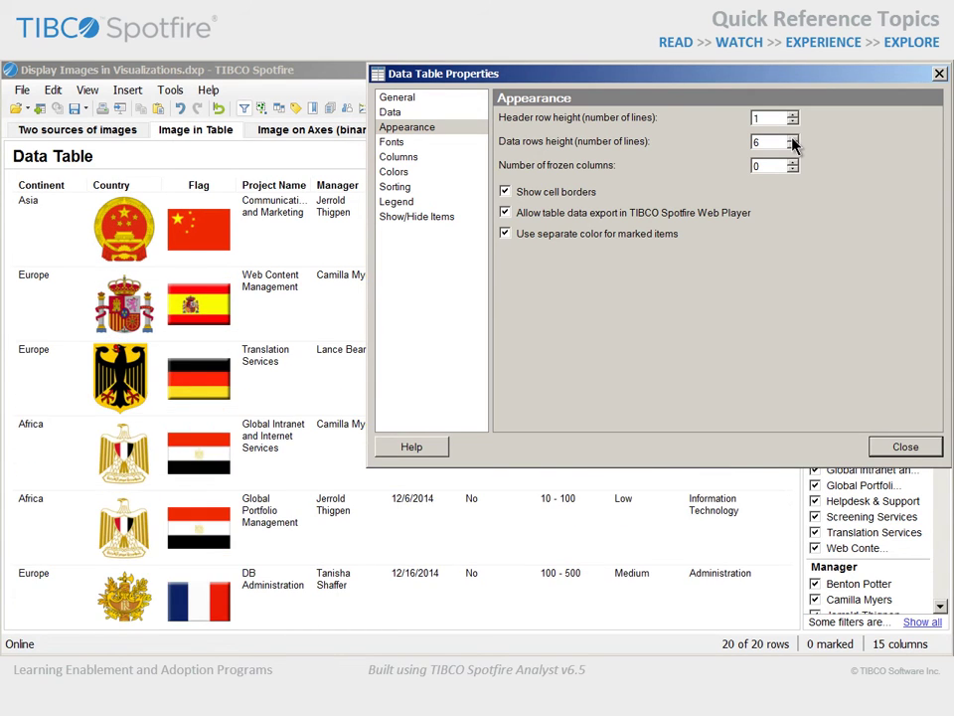
left_click(792, 141)
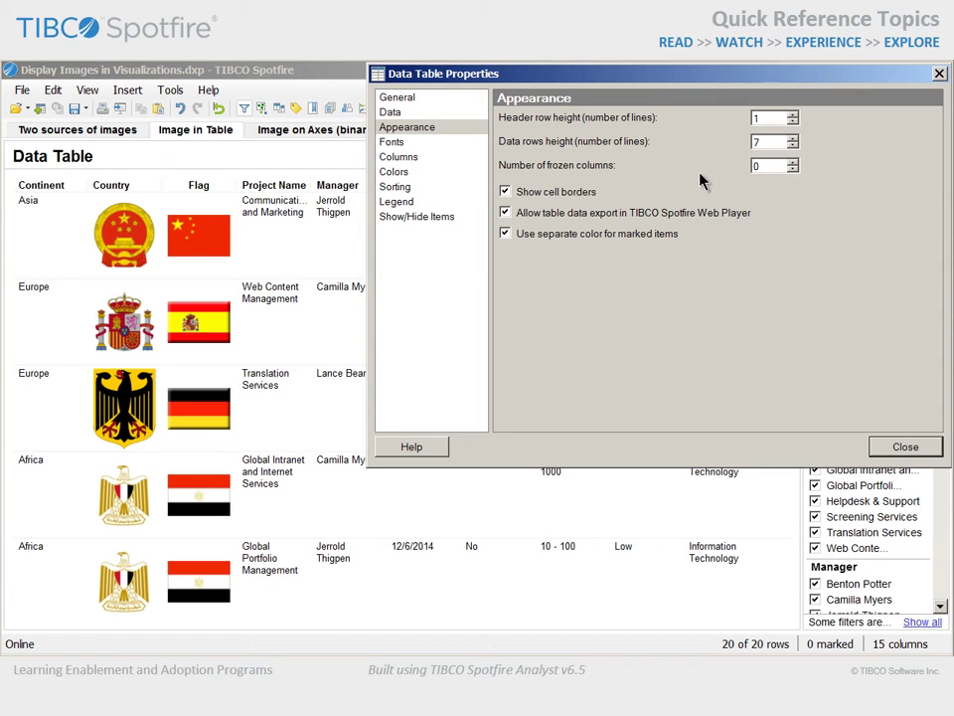
left_click_drag(161, 185, 205, 188)
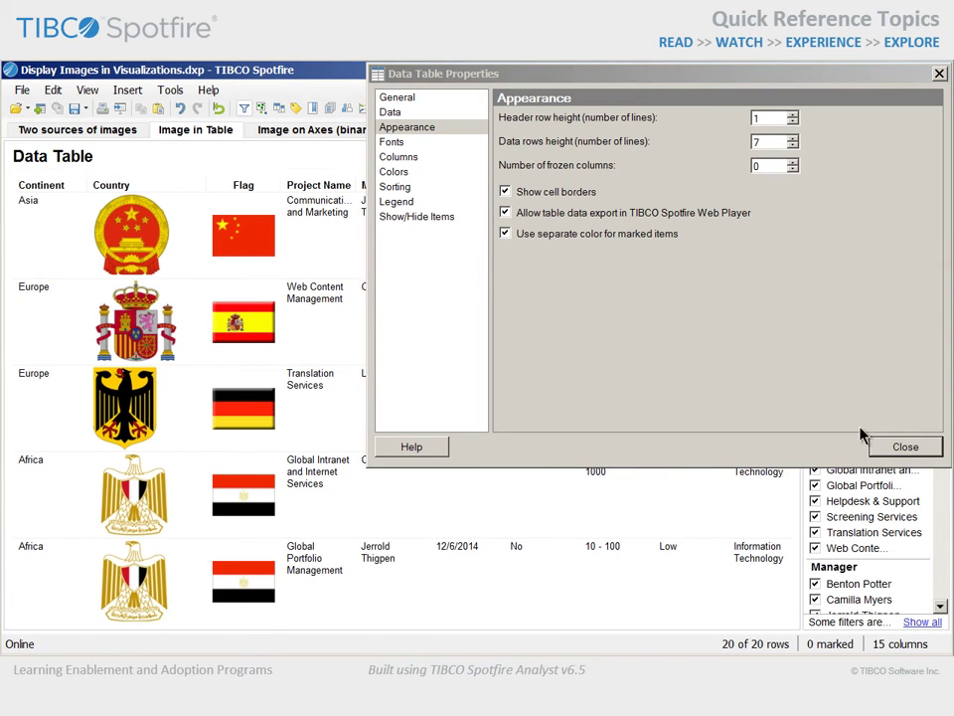
left_click(885, 448)
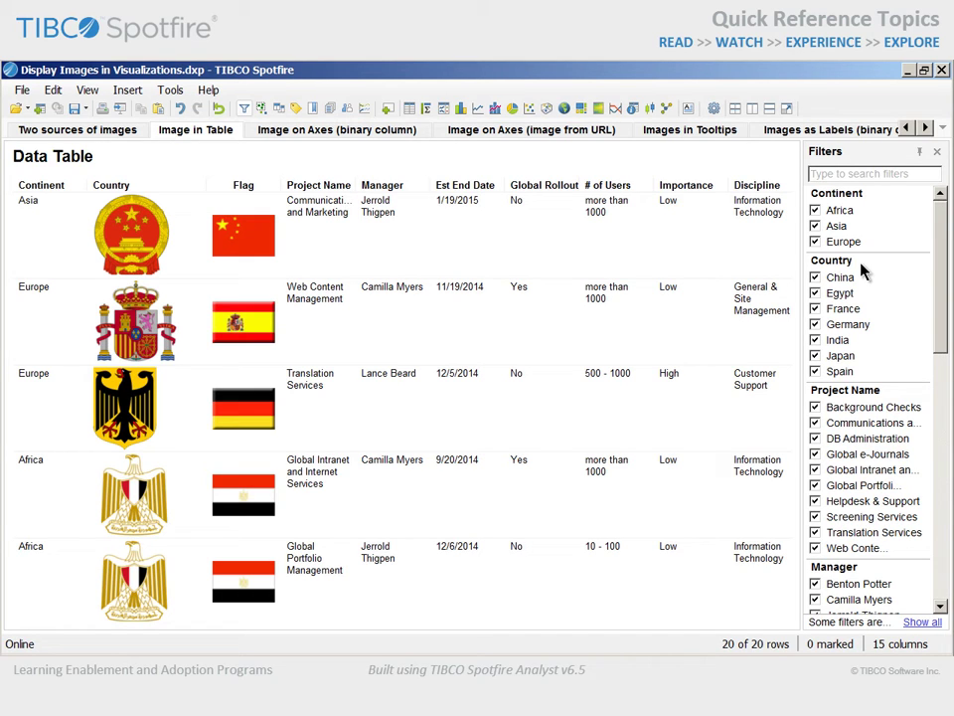
- Mark the Germany translation services row and show it in the Details-on-Demand panel
left_click(248, 413)
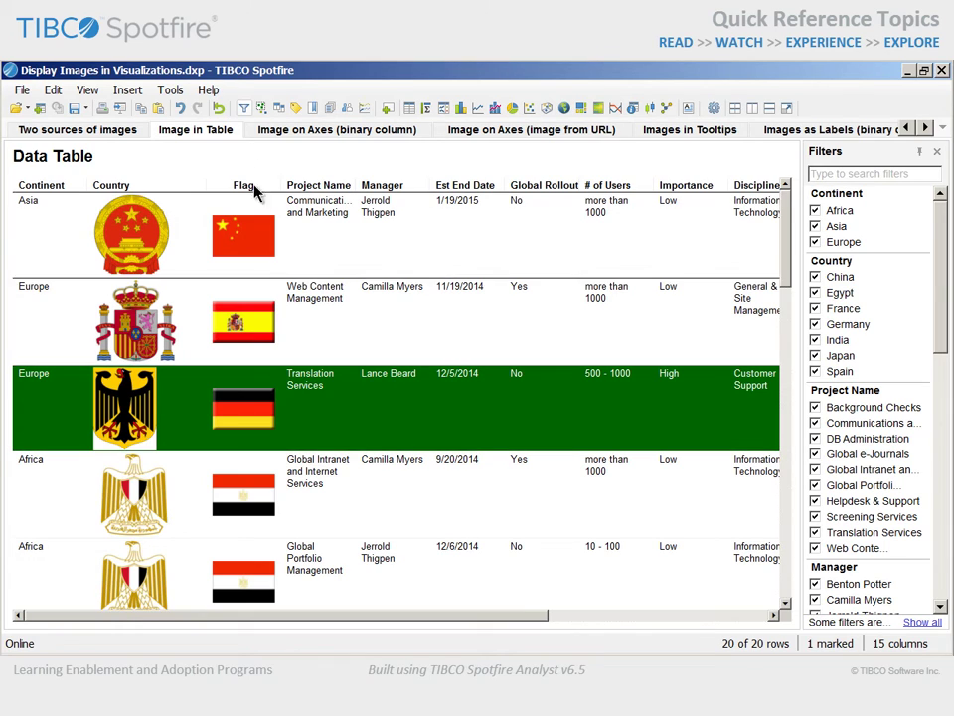
left_click(262, 109)
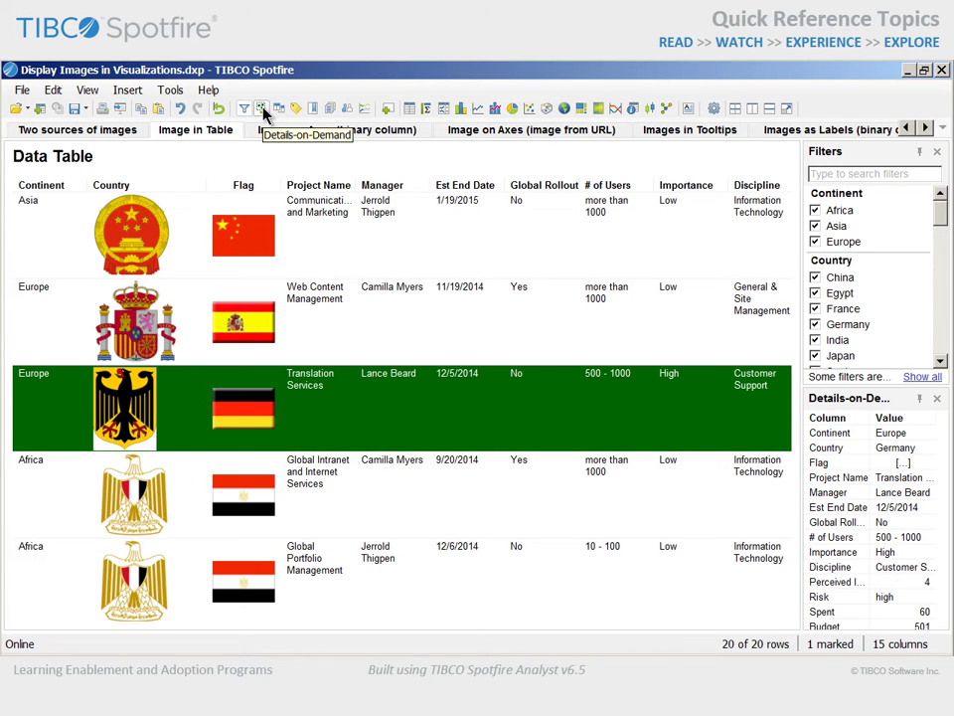
right_click(860, 463)
- Set the Details-on-Demand Flag renderer to Image, then go to the Image on Axes (binary column) page
left_click(859, 528)
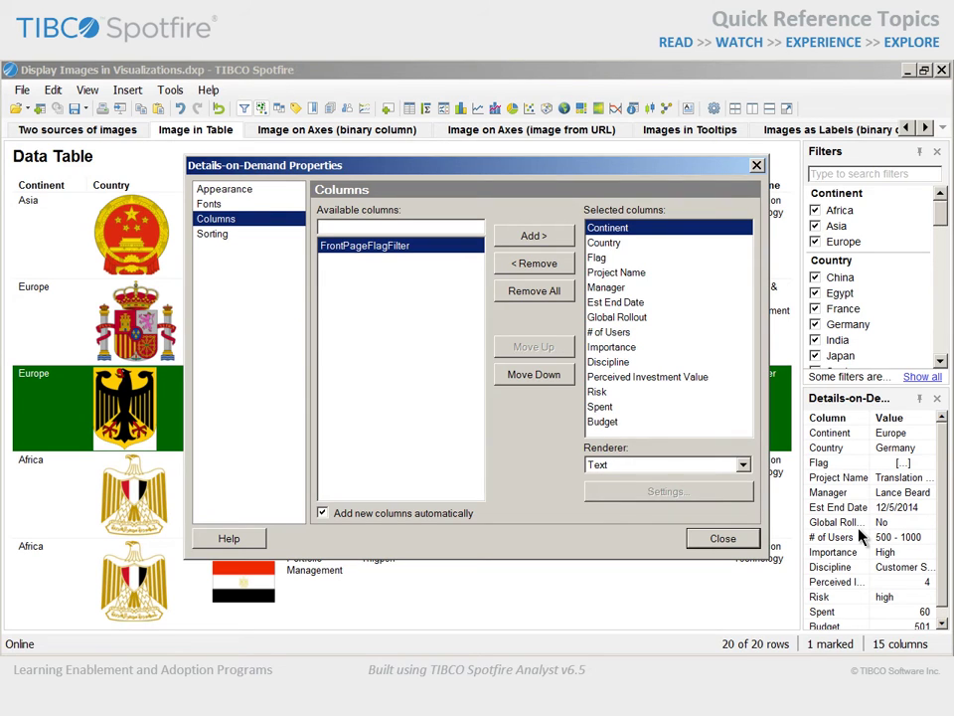
left_click(624, 259)
left_click(742, 464)
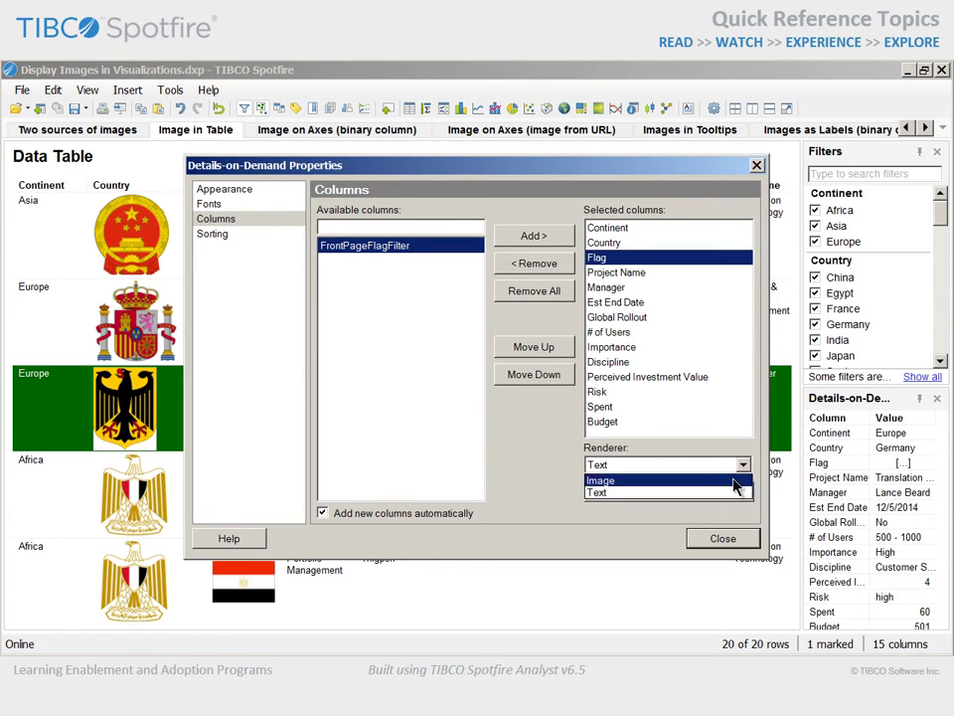
left_click(736, 481)
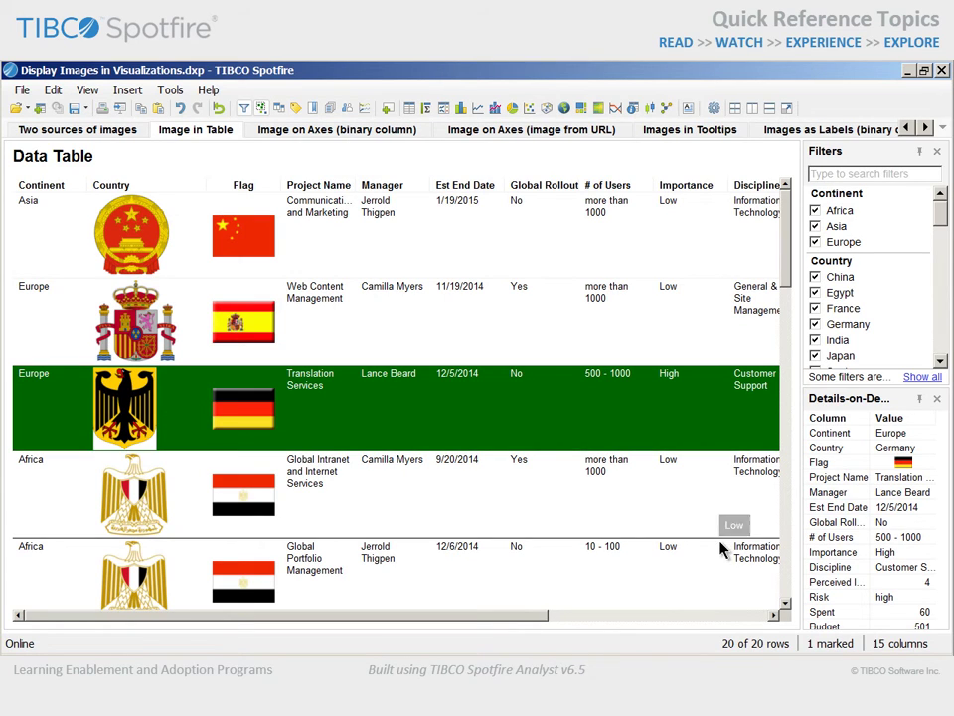
left_click(335, 138)
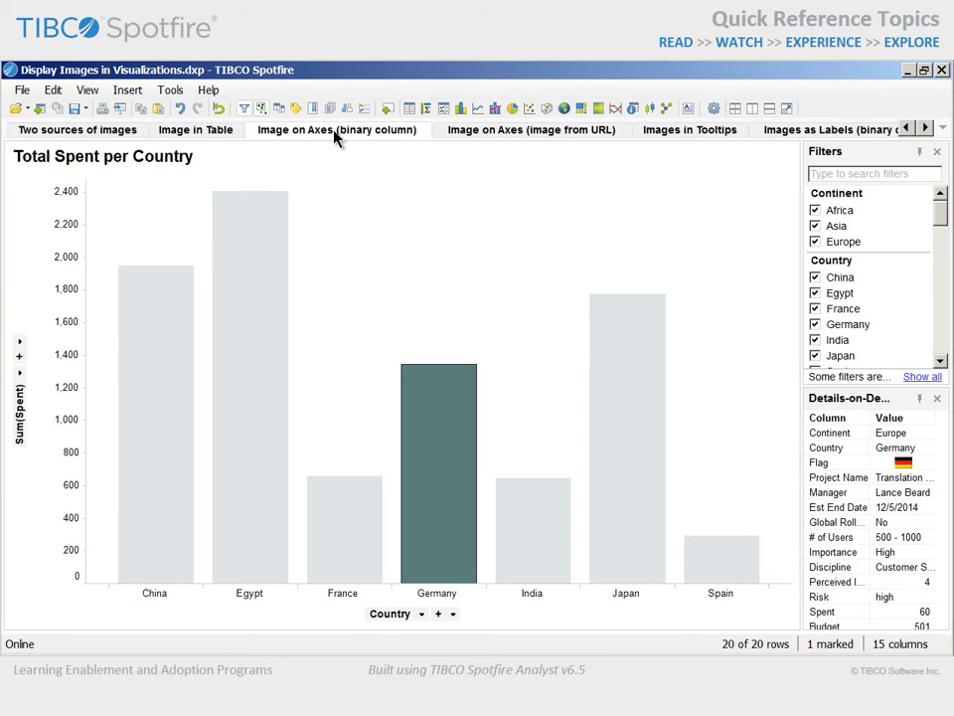
- Clear the Germany marking and put Flag on the bar chart's category axis
left_click(356, 273)
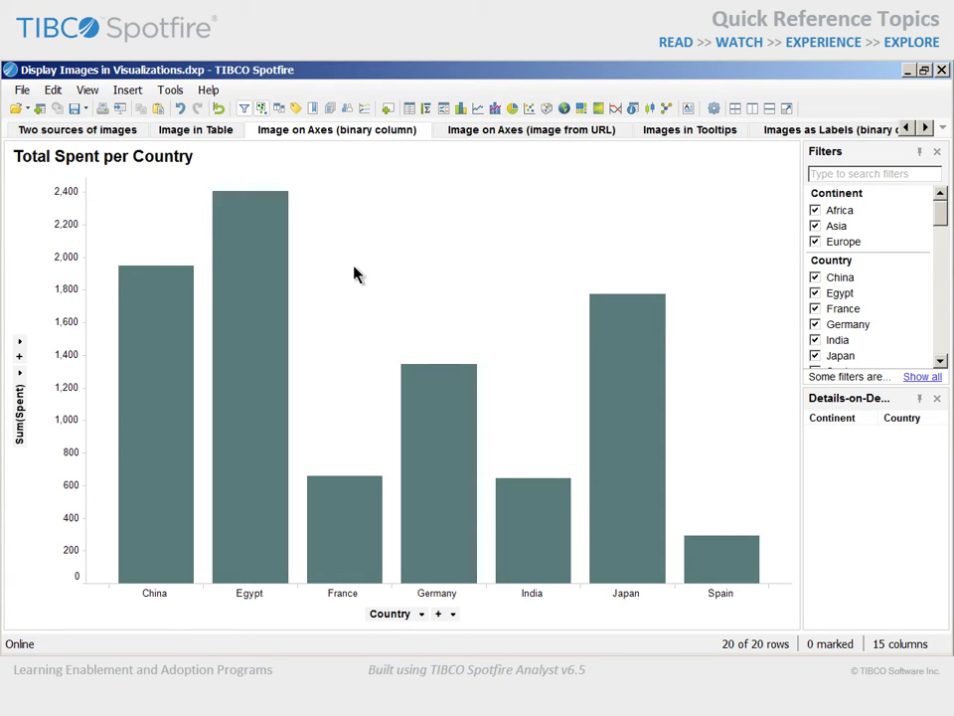
left_click(422, 614)
left_click(408, 458)
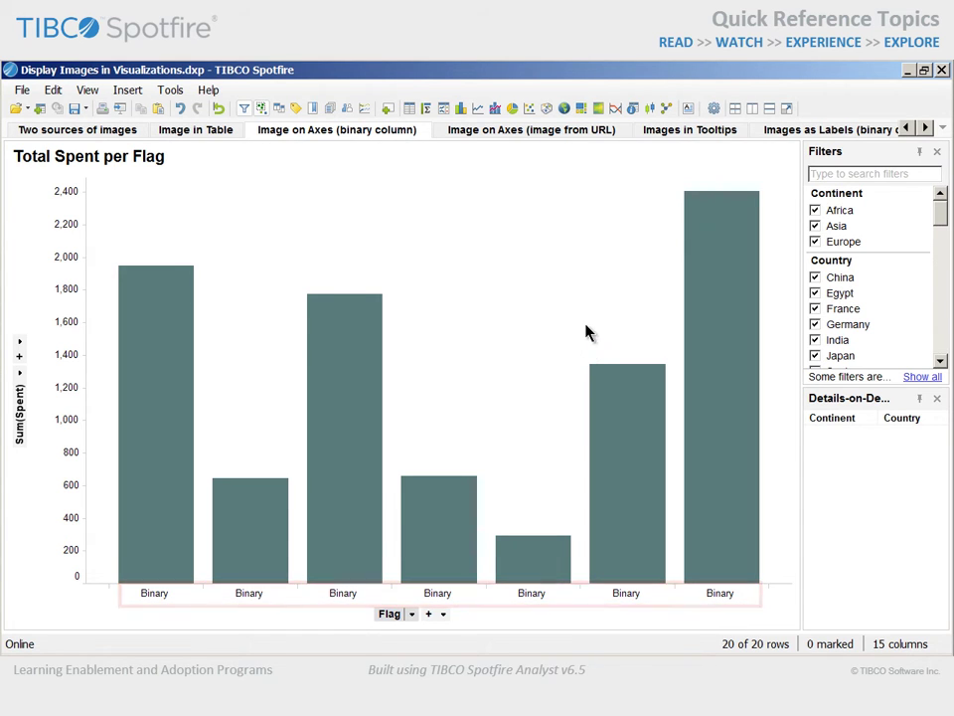
- In the bar chart's Category Axis label rendering, display the labels as images
left_click(756, 157)
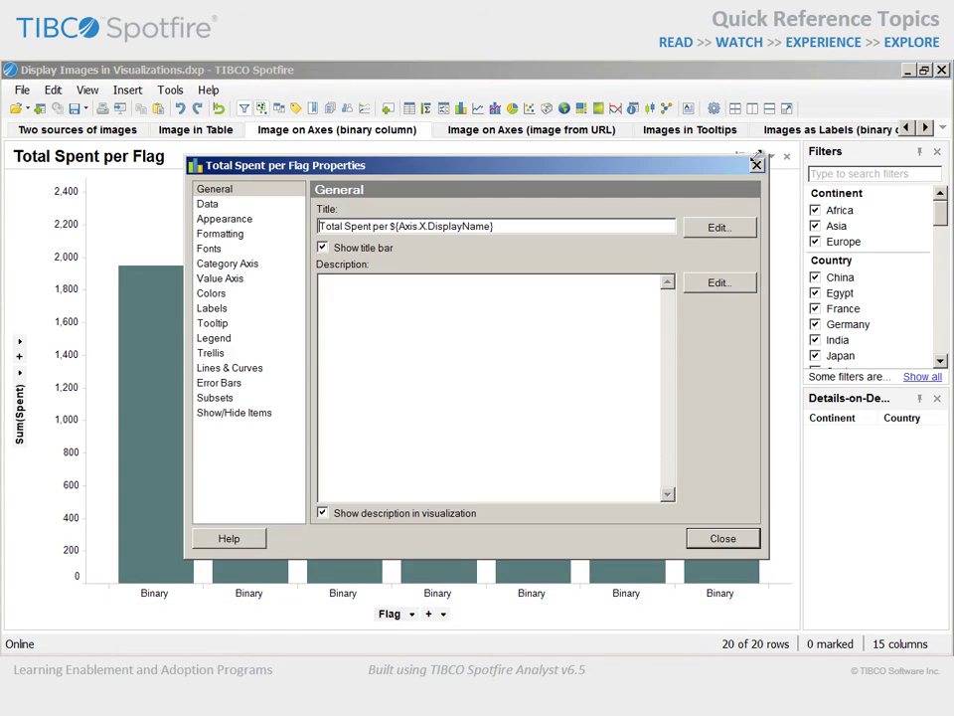
left_click_drag(685, 164, 852, 80)
left_click(464, 174)
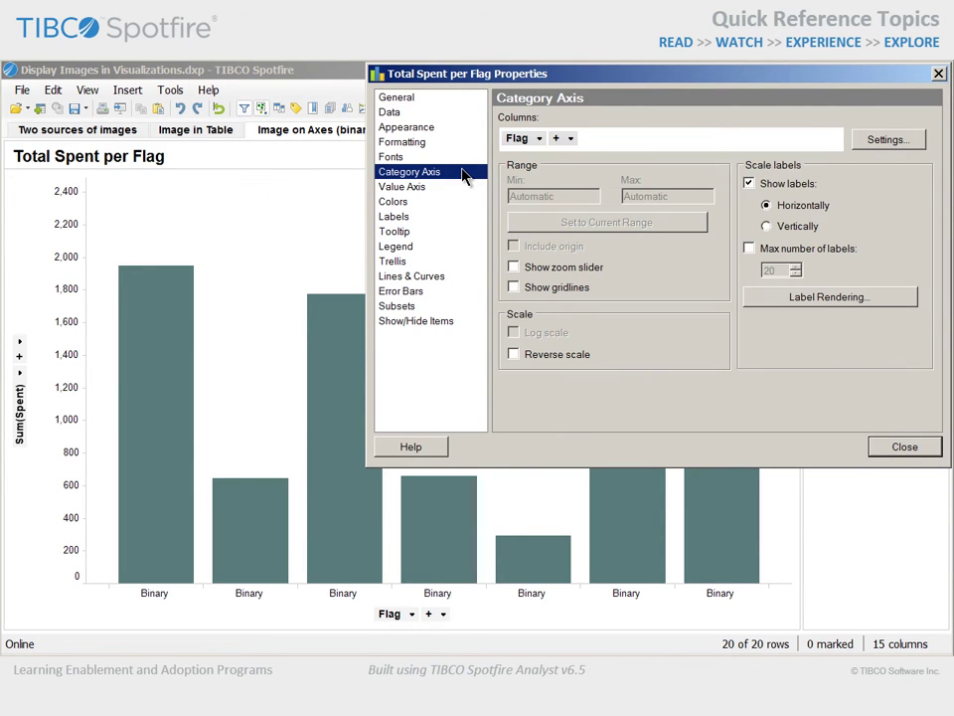
left_click(772, 297)
left_click(765, 257)
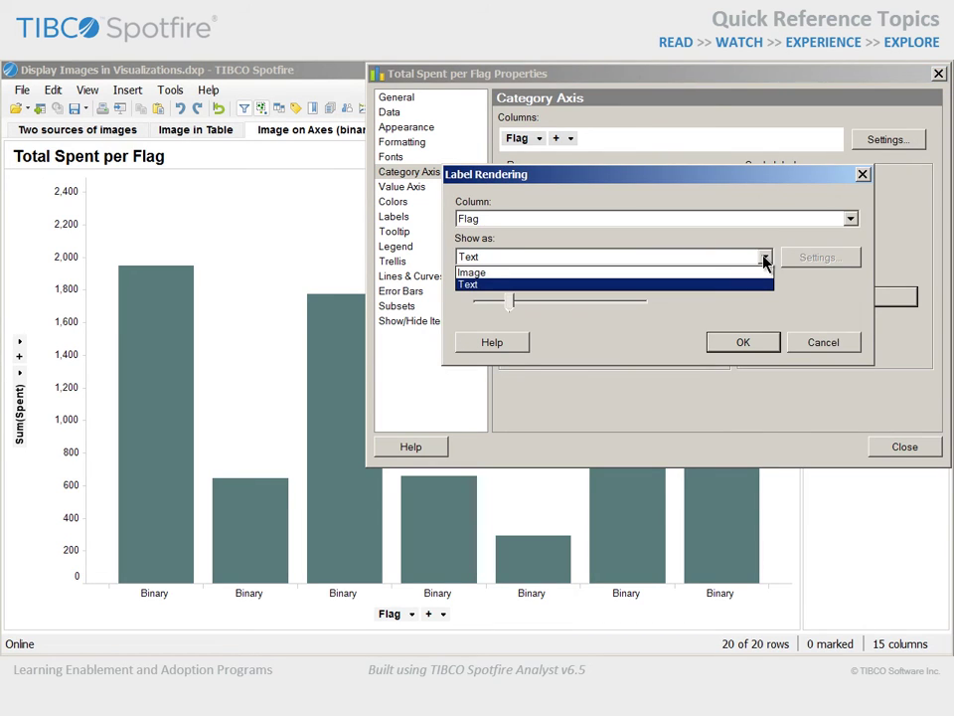
left_click(758, 272)
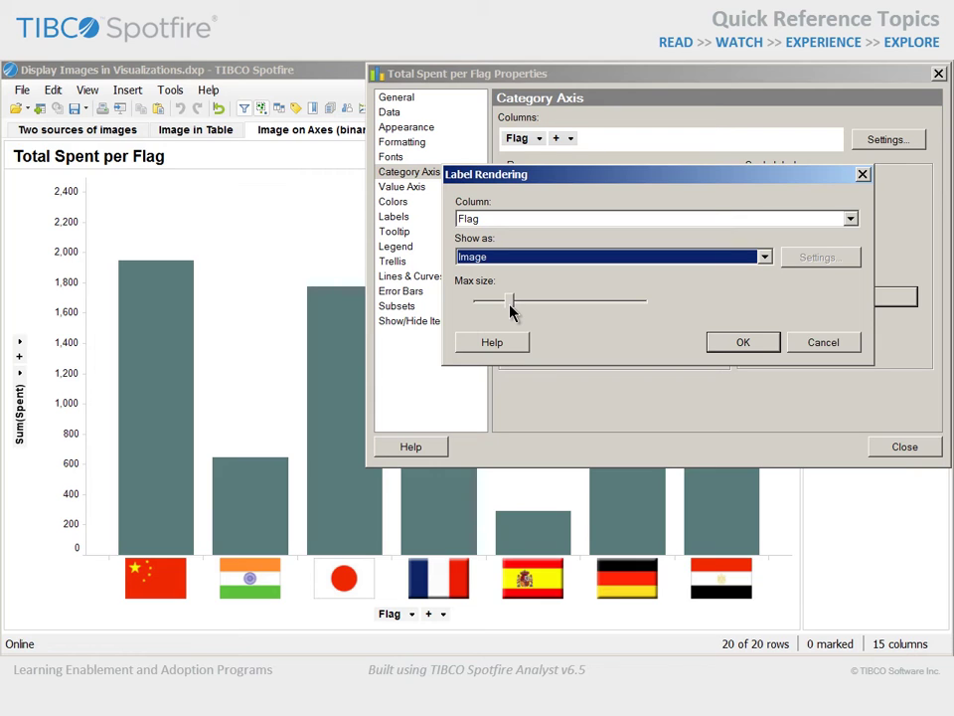
- Increase the Max size slider to enlarge the axis flag images and confirm
left_click_drag(510, 310, 497, 311)
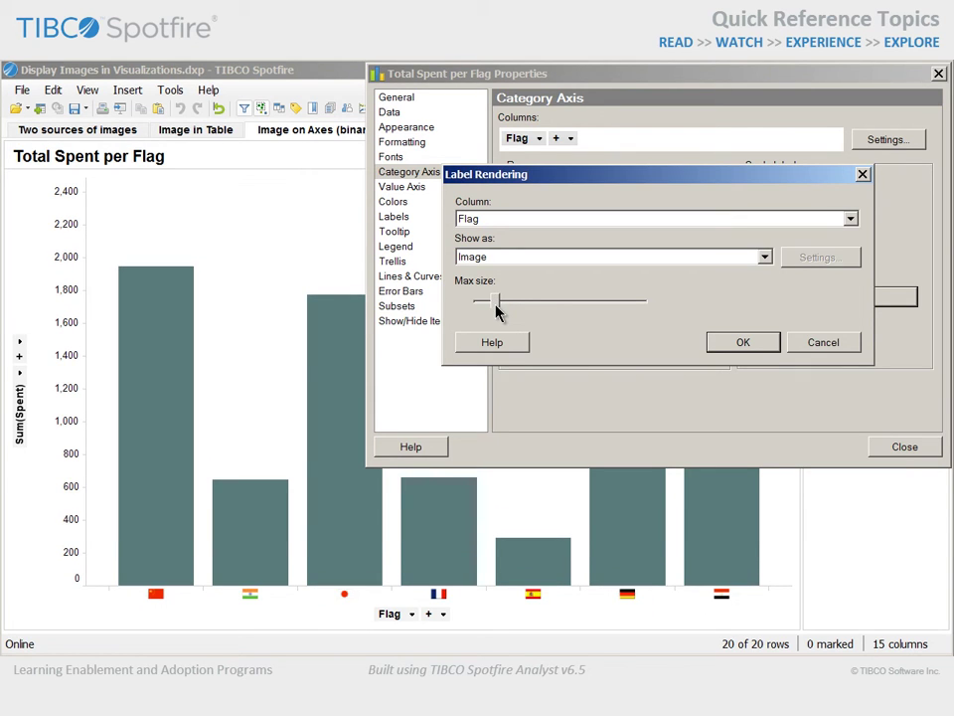
left_click_drag(497, 311, 528, 313)
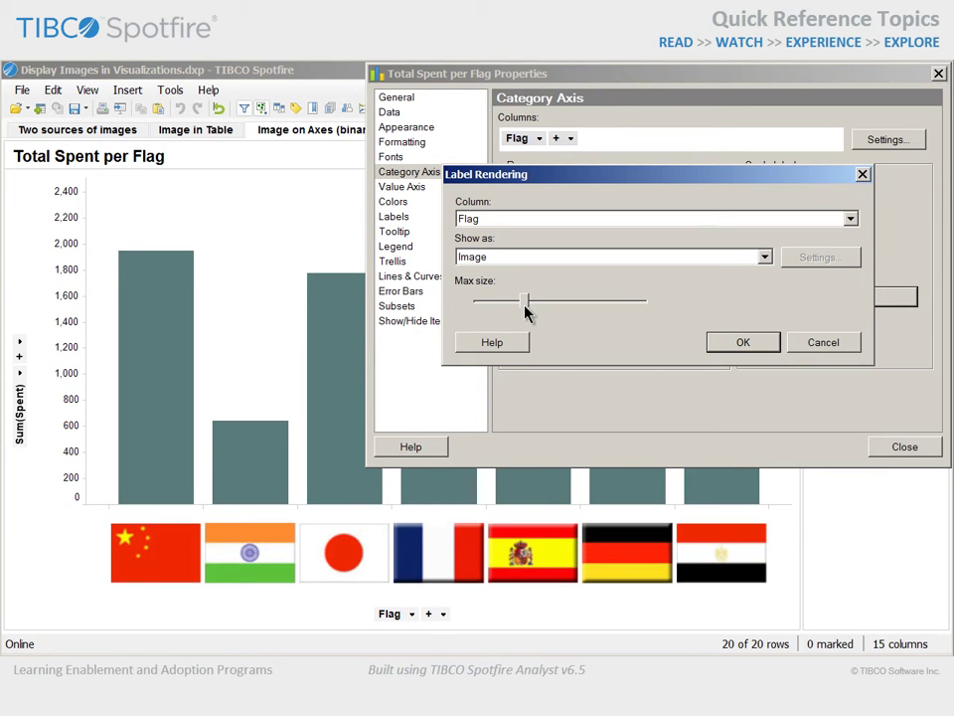
left_click(733, 347)
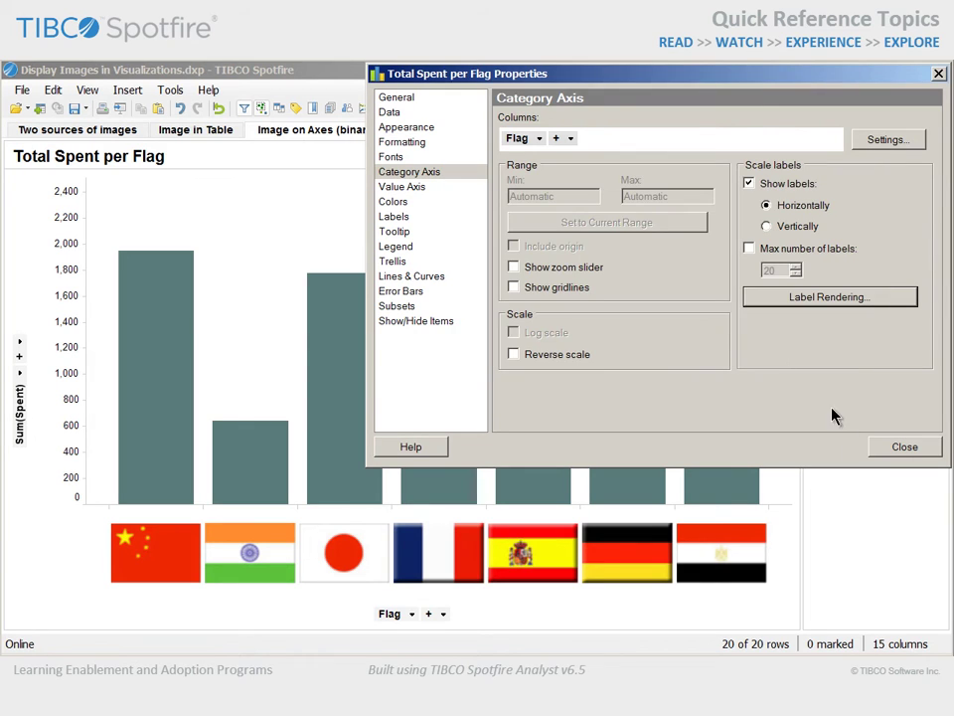
- Close the chart properties and hide the Filters and Details-on-Demand panels
left_click(891, 447)
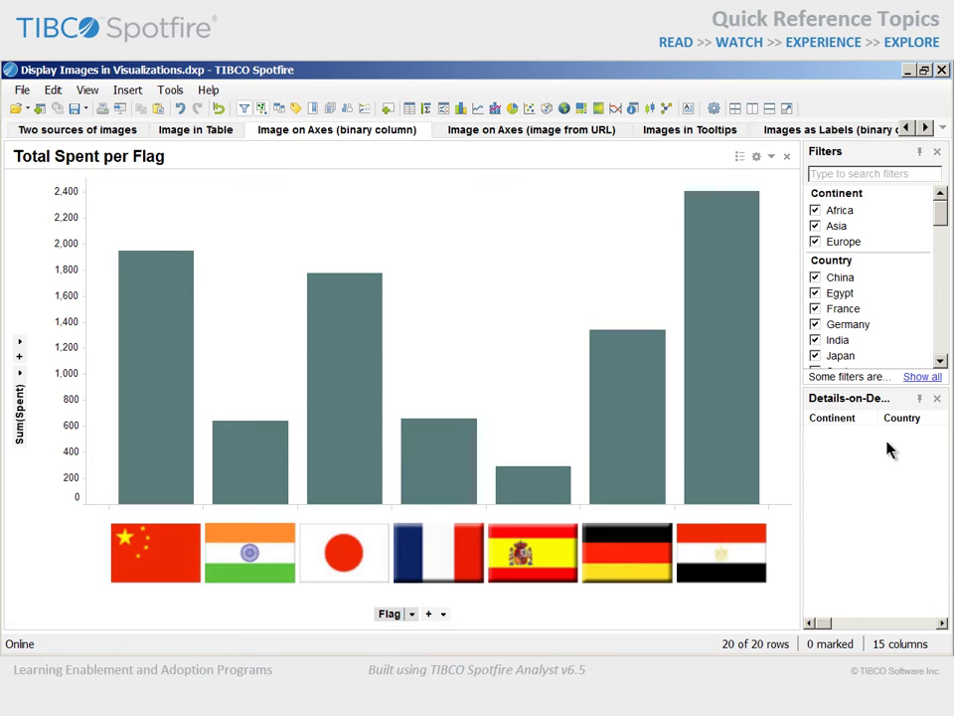
left_click(936, 151)
left_click(938, 154)
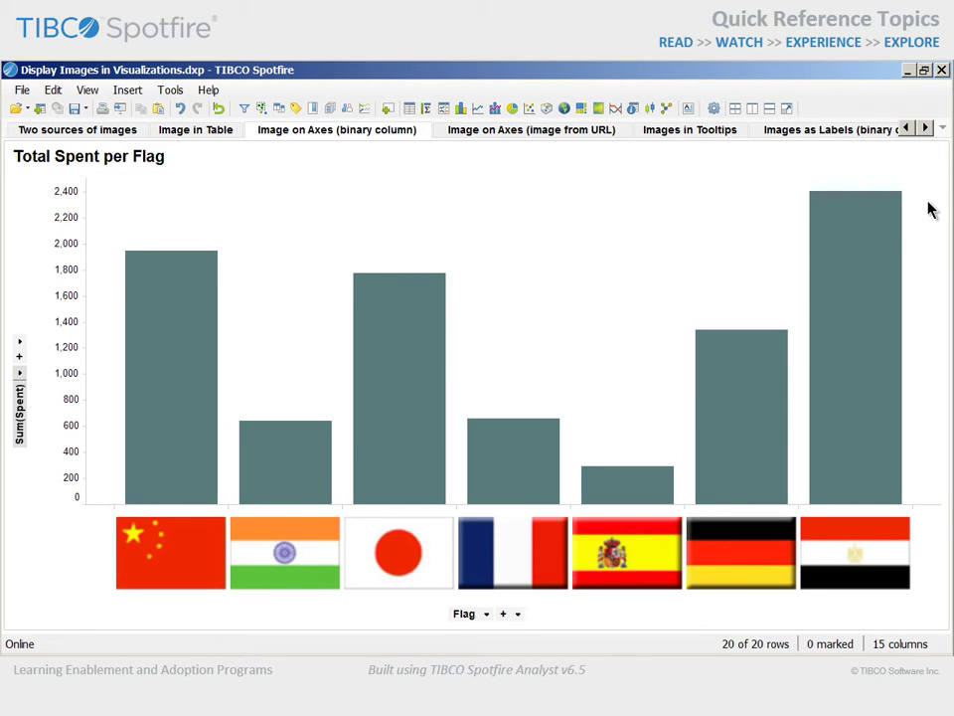
- Add Continent to the category axis and place it before Flag
left_click(504, 613)
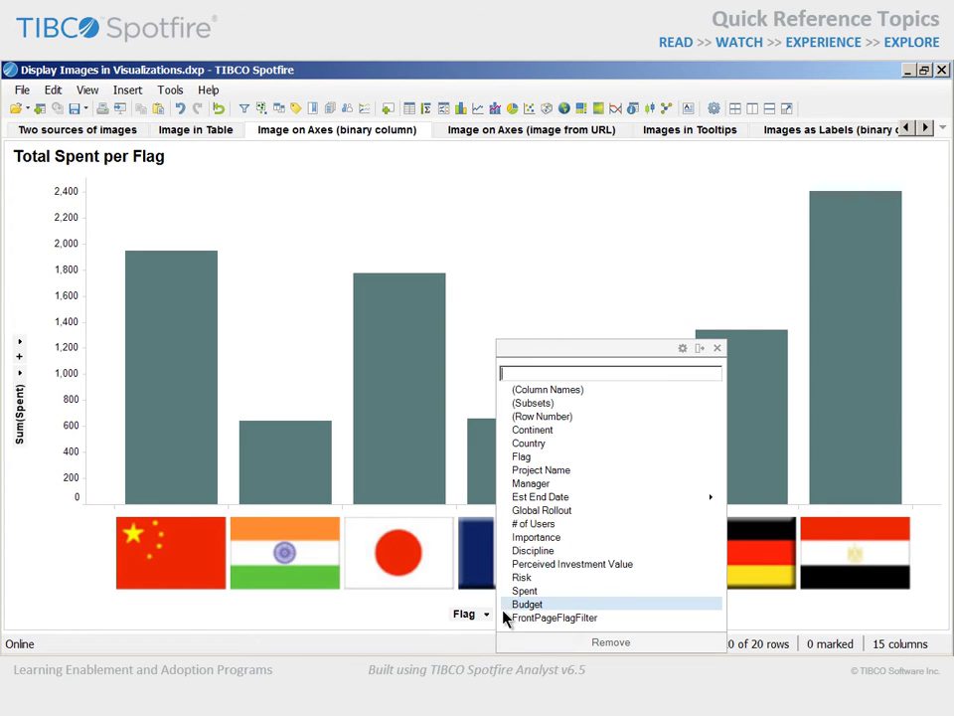
left_click(554, 431)
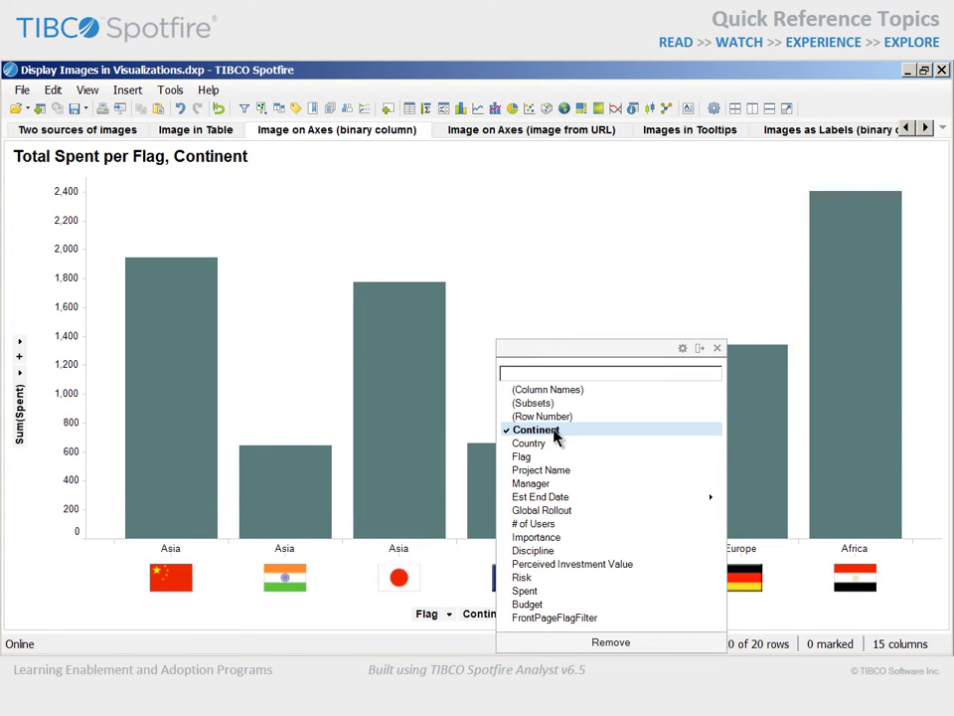
left_click(717, 349)
left_click_drag(488, 613, 401, 617)
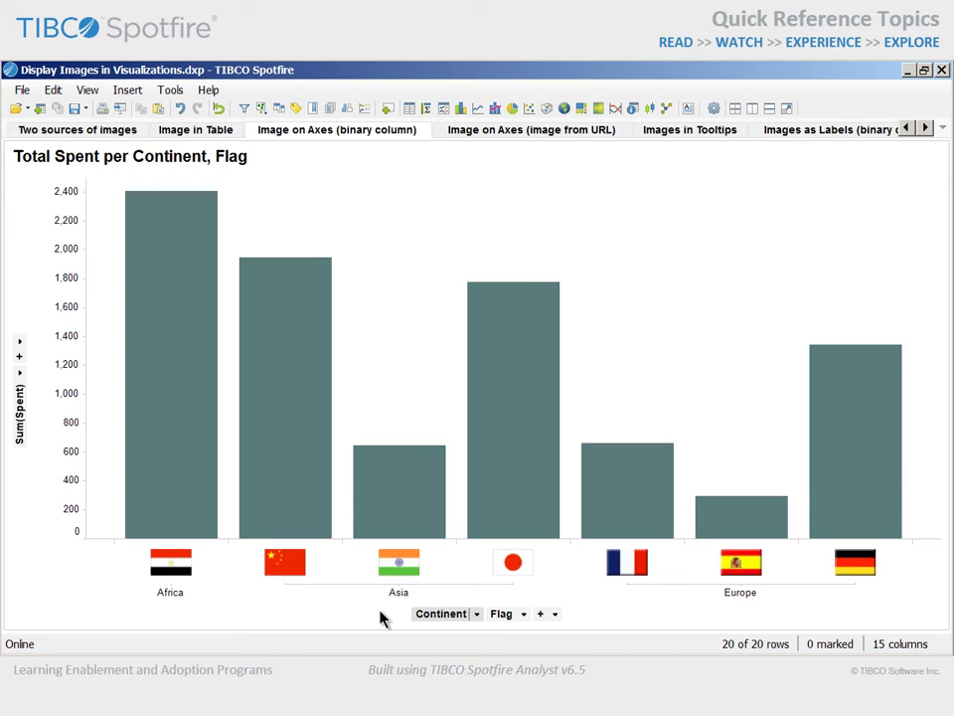
- On the Image on Axes (image from URL) page, render Country axis labels as Image from URL
left_click(559, 133)
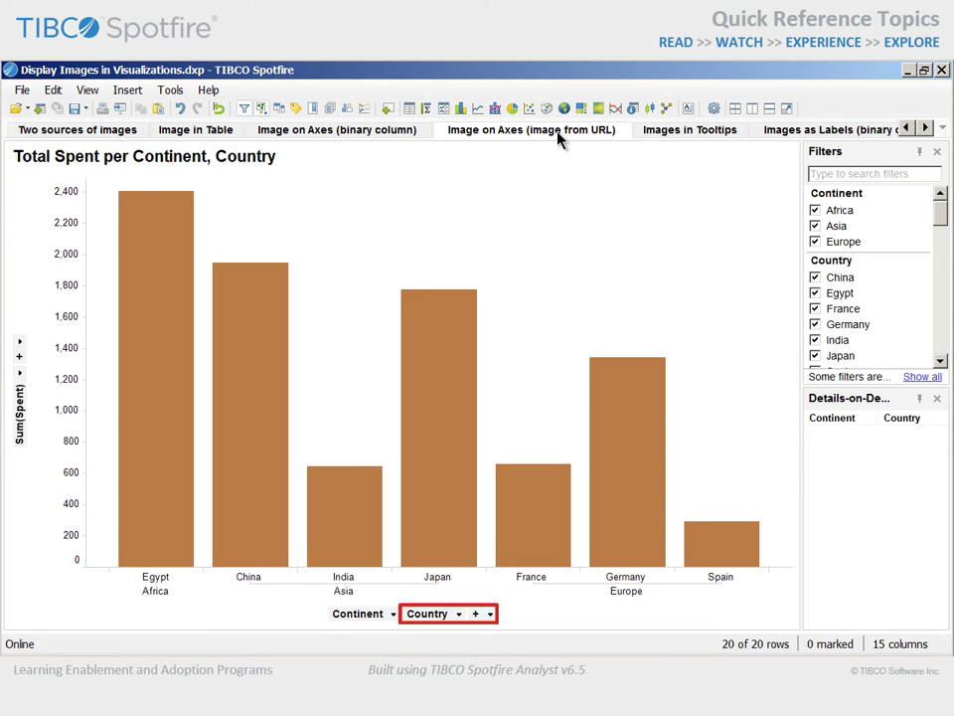
left_click(768, 155)
left_click_drag(768, 147, 911, 74)
left_click(447, 172)
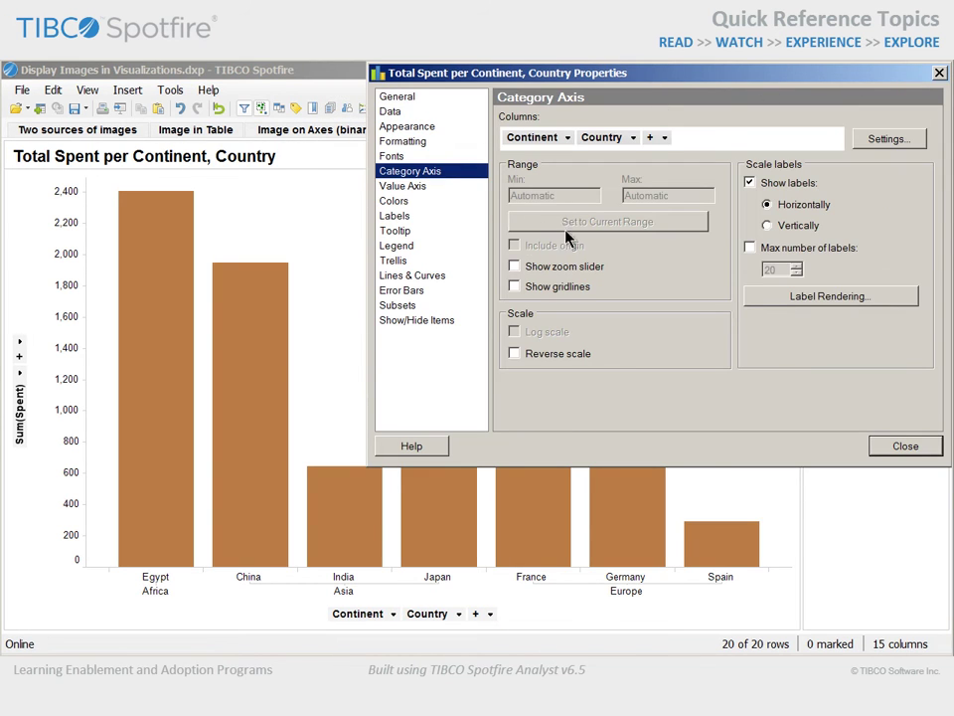
left_click(765, 299)
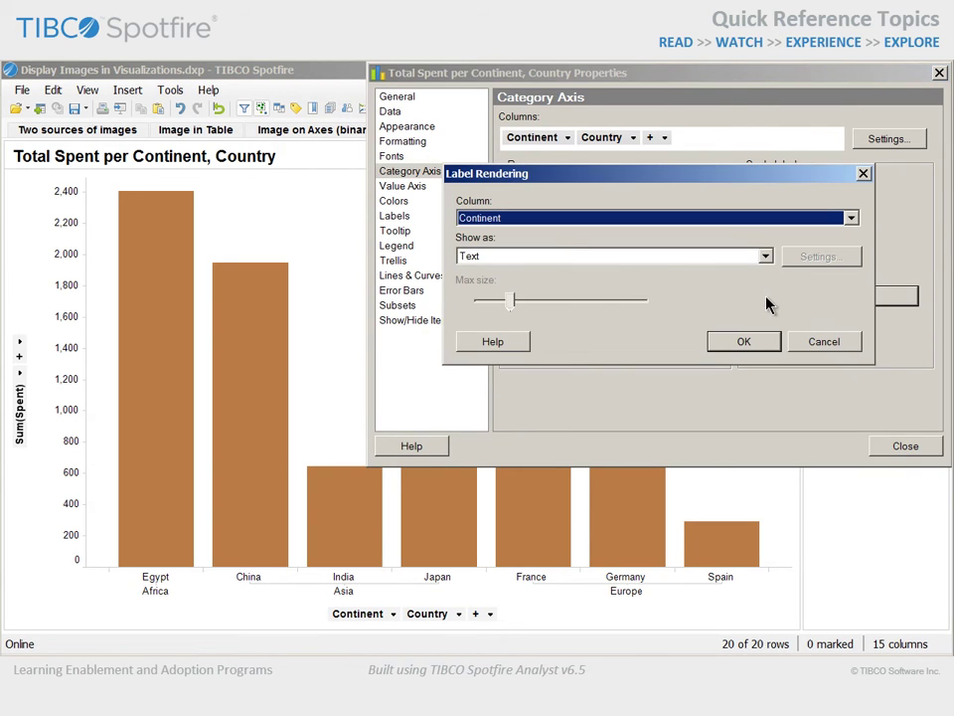
left_click(851, 217)
left_click(824, 246)
left_click(766, 257)
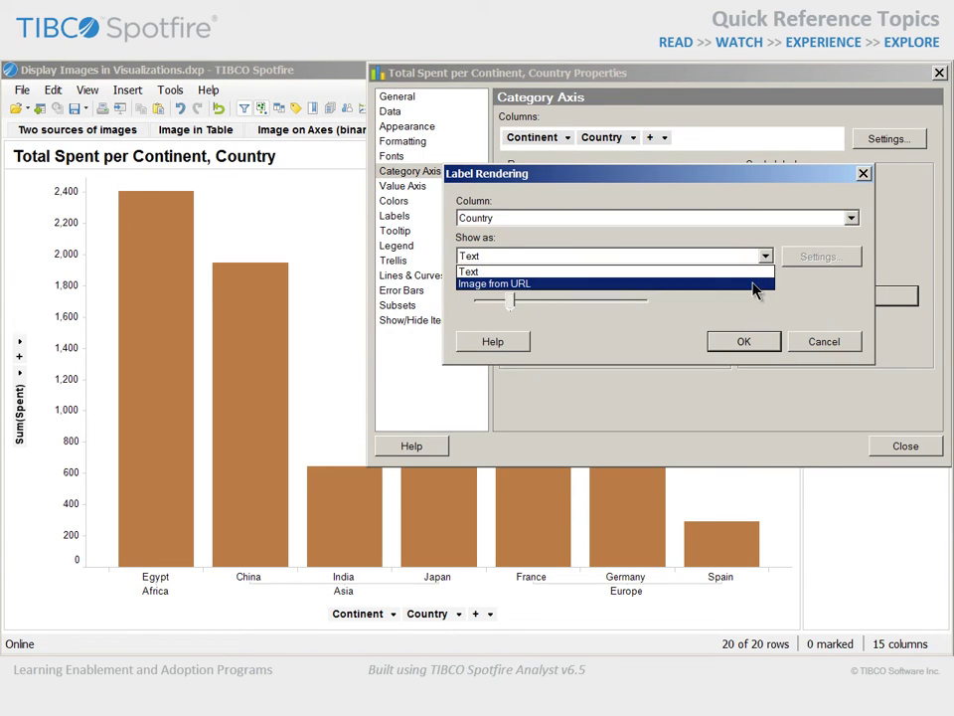
left_click(756, 285)
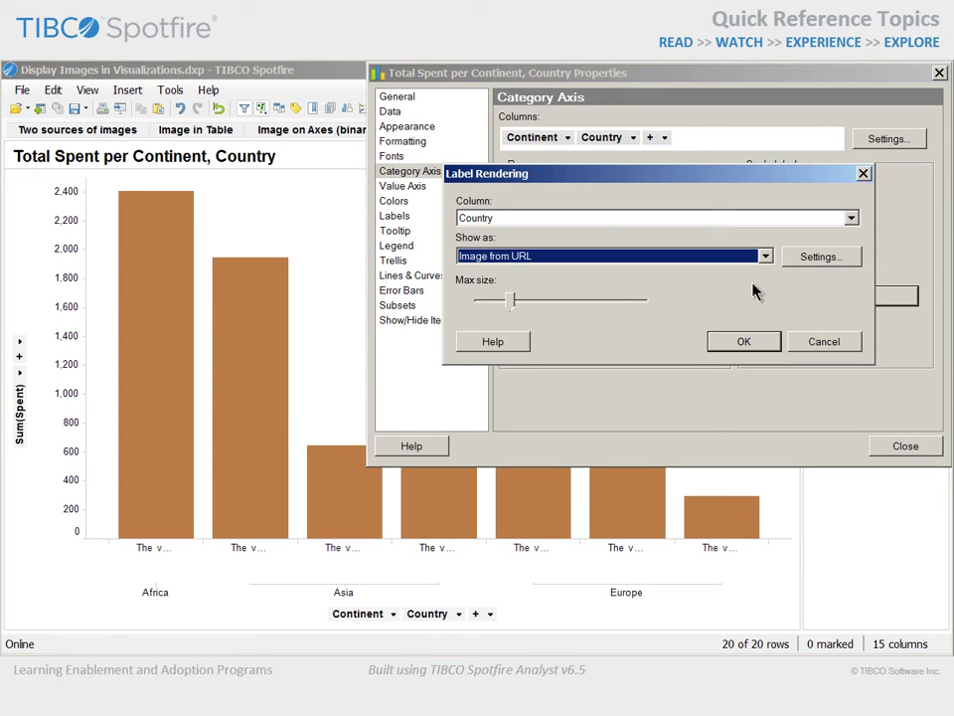
left_click(800, 260)
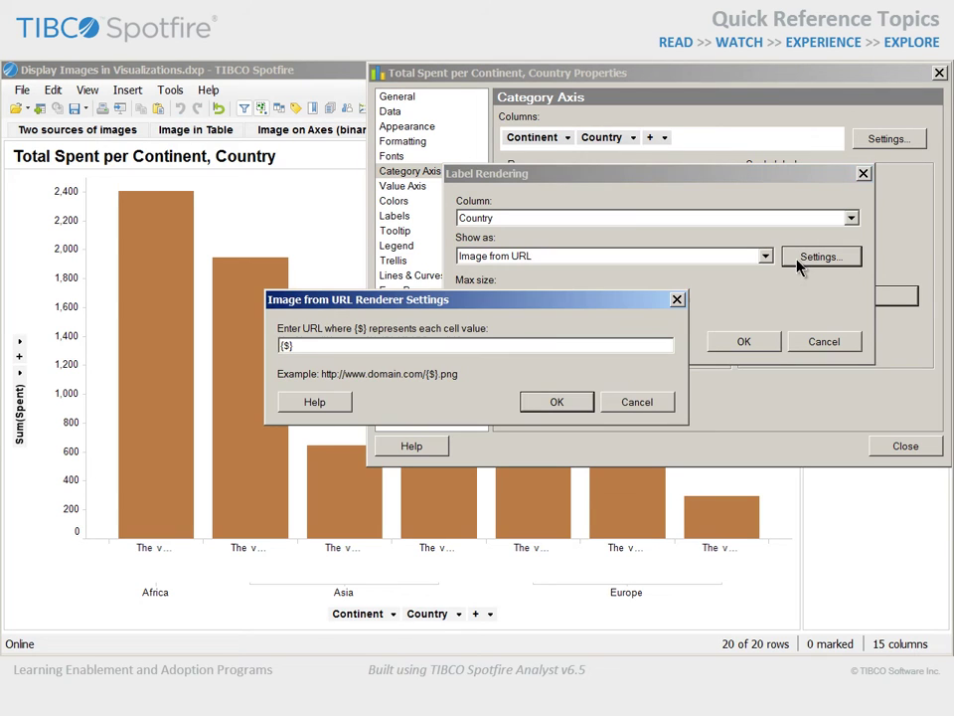
left_click(281, 345)
type("http://c")
type("ountryflags.webs.com")
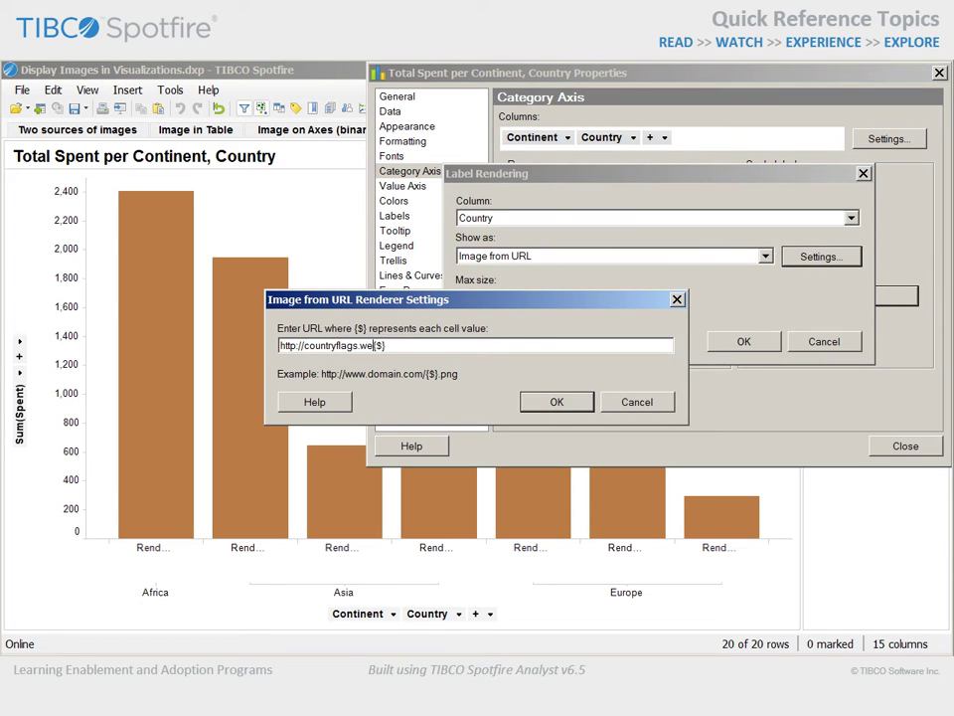
type("/emblem/")
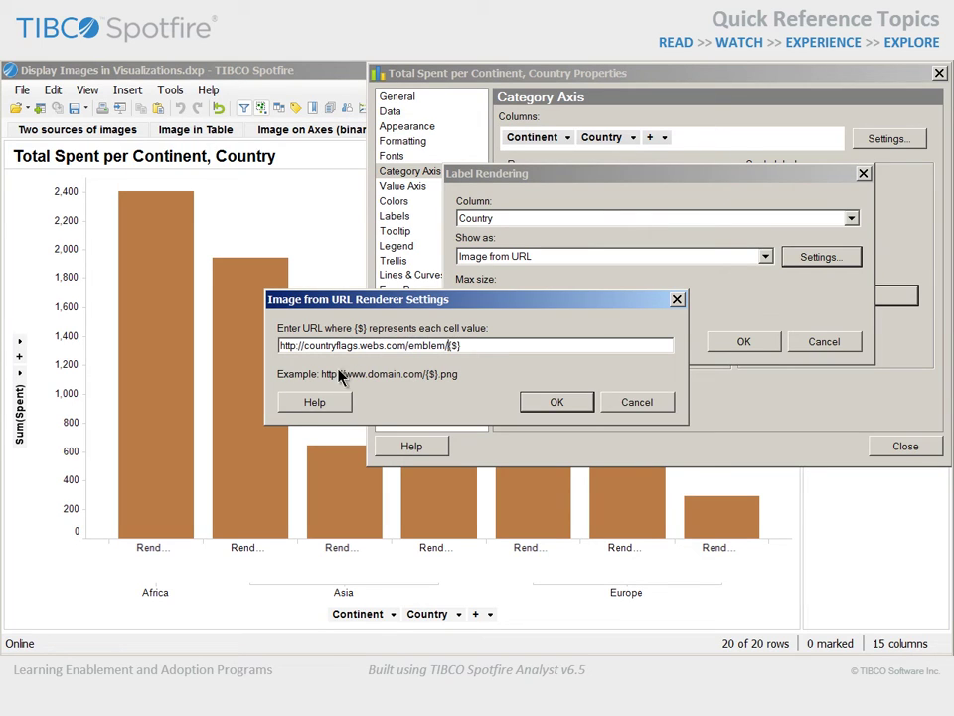
key("End")
type(".png")
left_click(549, 401)
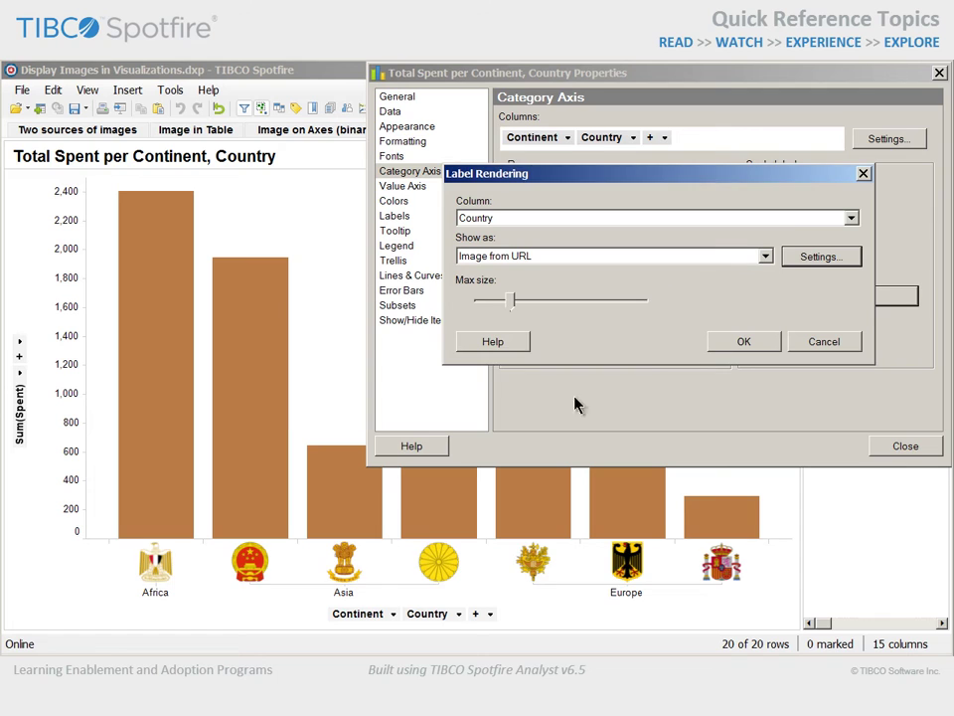
left_click(717, 346)
left_click(873, 450)
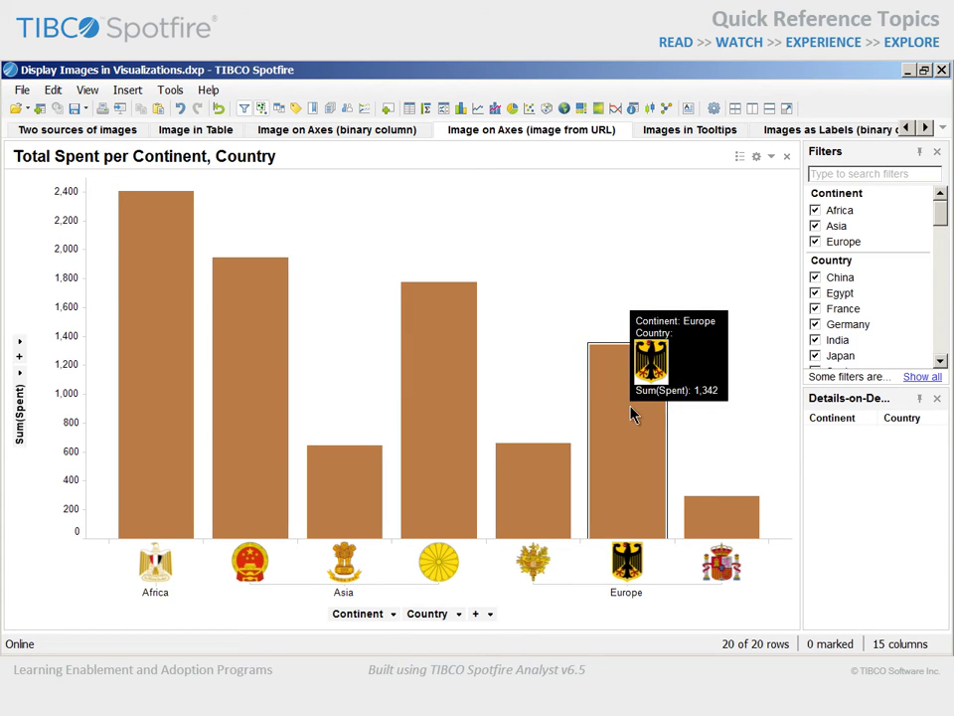
- Return to the Image on Axes (binary column) page and view flag images in bar tooltips
mouse_move(550, 470)
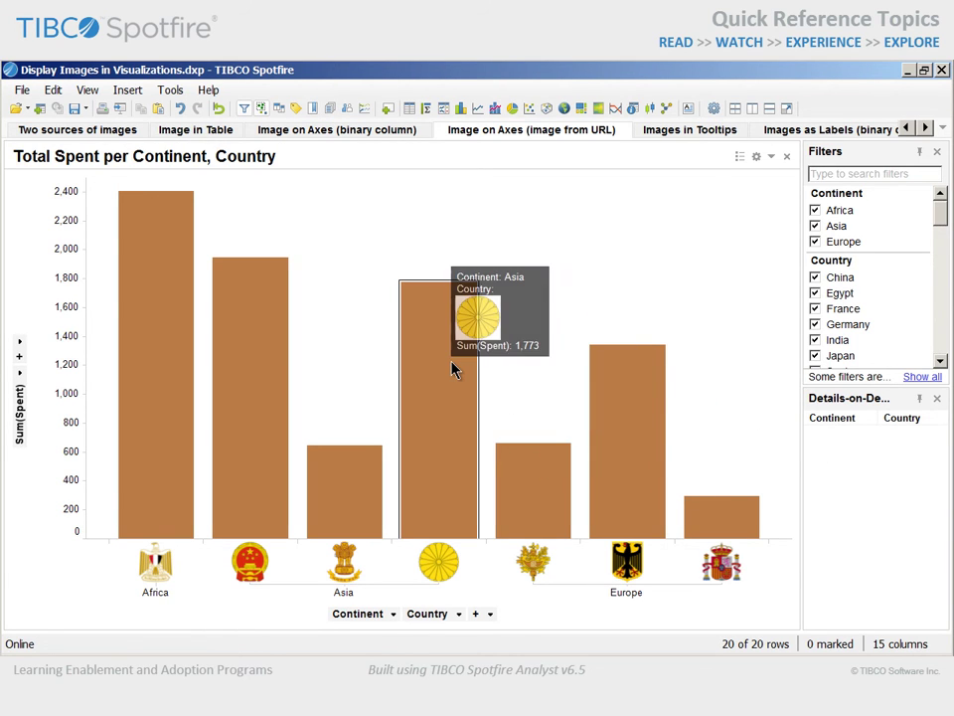
left_click(368, 133)
mouse_move(292, 316)
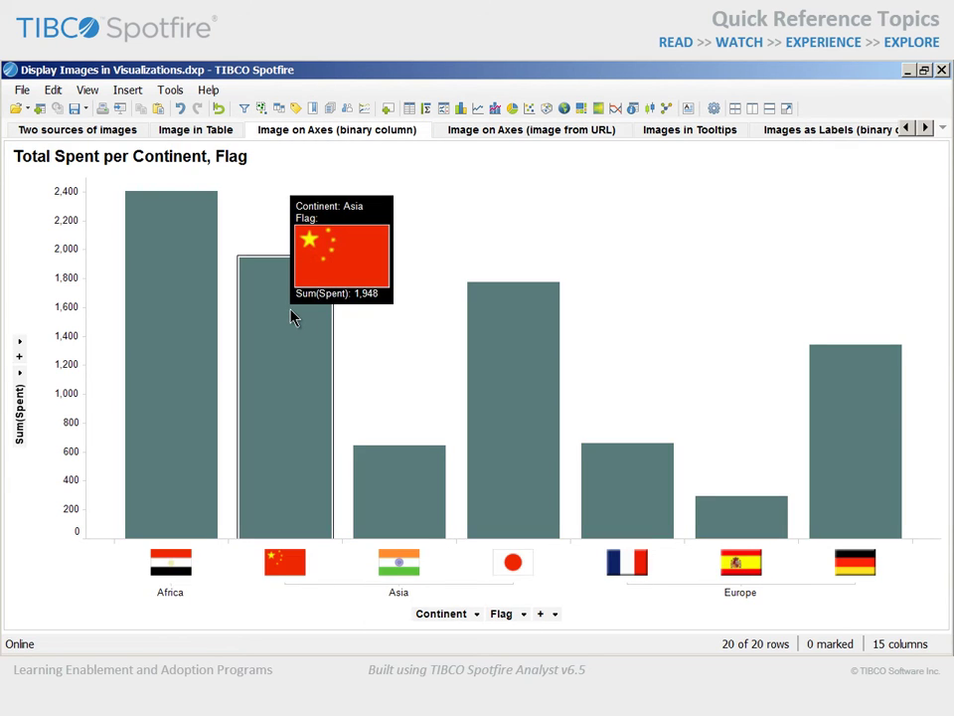
mouse_move(398, 472)
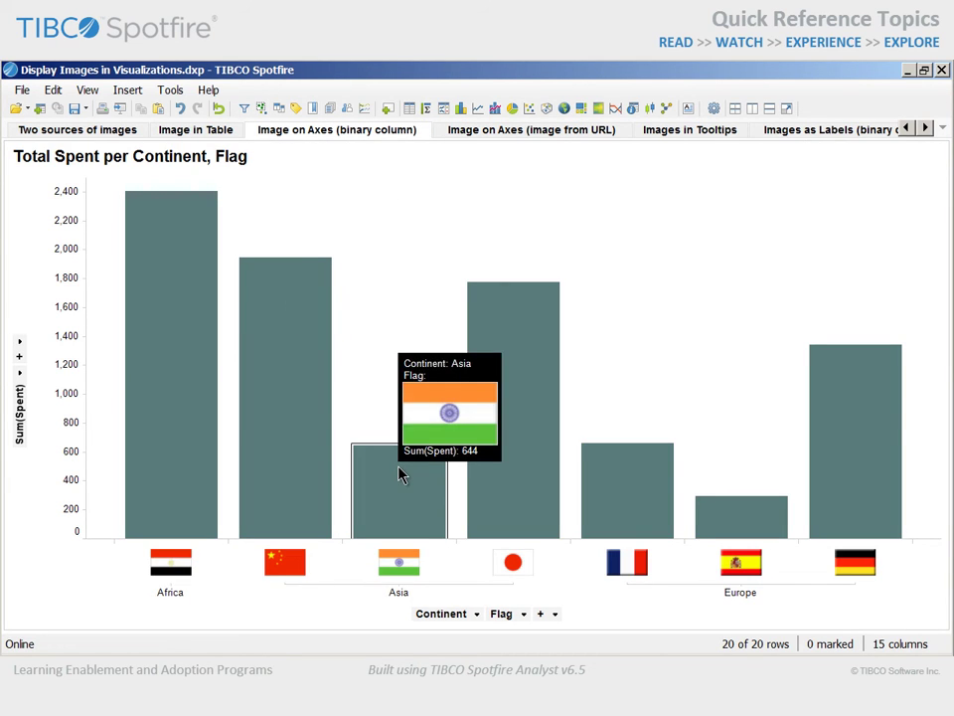
mouse_move(513, 392)
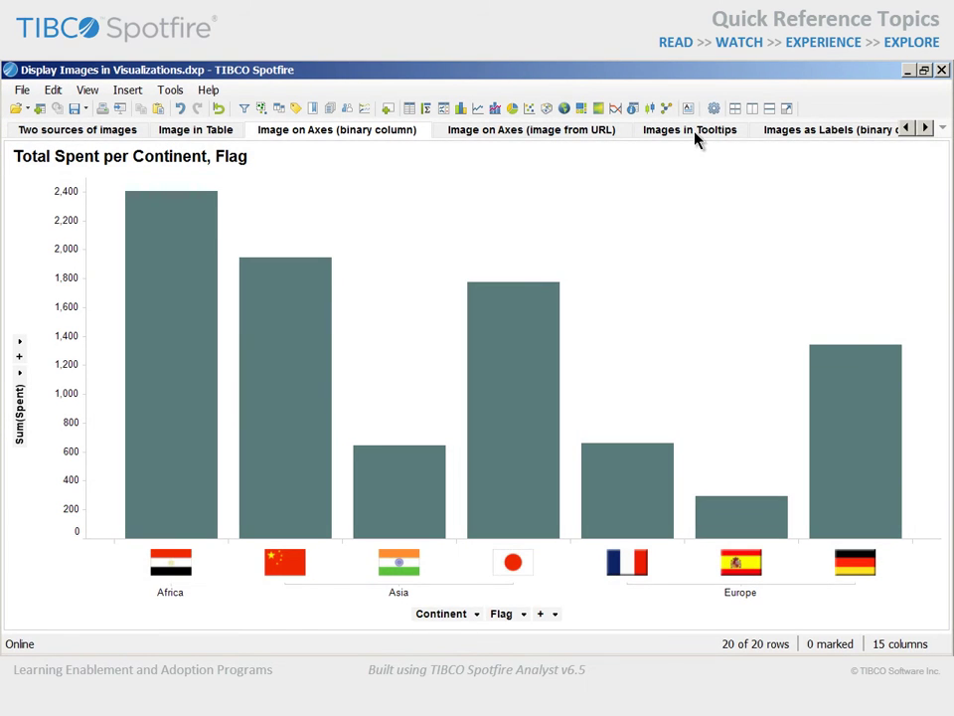
- On the Images in Tooltips page, bring up the scatter plot's Tooltip properties
left_click(694, 131)
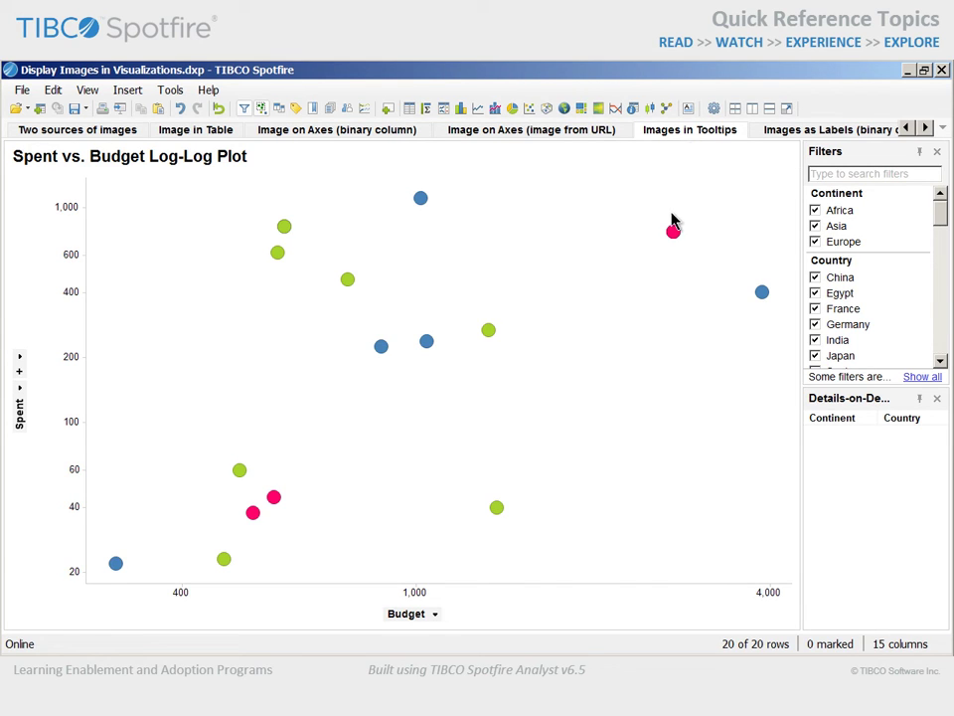
mouse_move(675, 235)
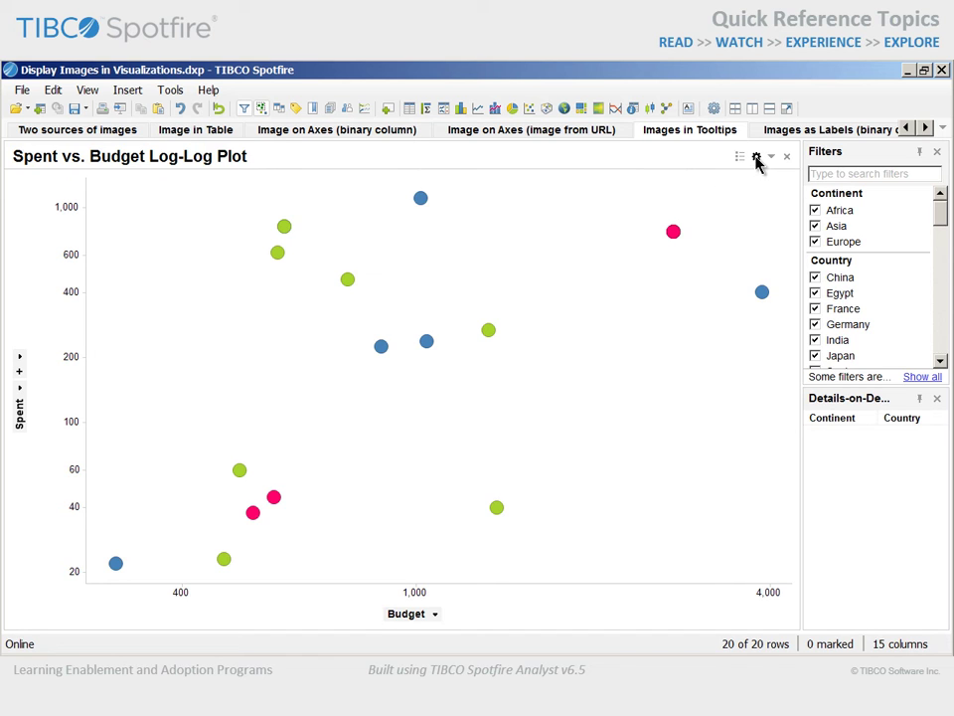
left_click(757, 157)
left_click_drag(712, 157, 892, 74)
left_click_drag(368, 489, 494, 435)
left_click(534, 263)
- Add a tooltip value from the Flag column named 'Country Flag', shown as an image
left_click(895, 135)
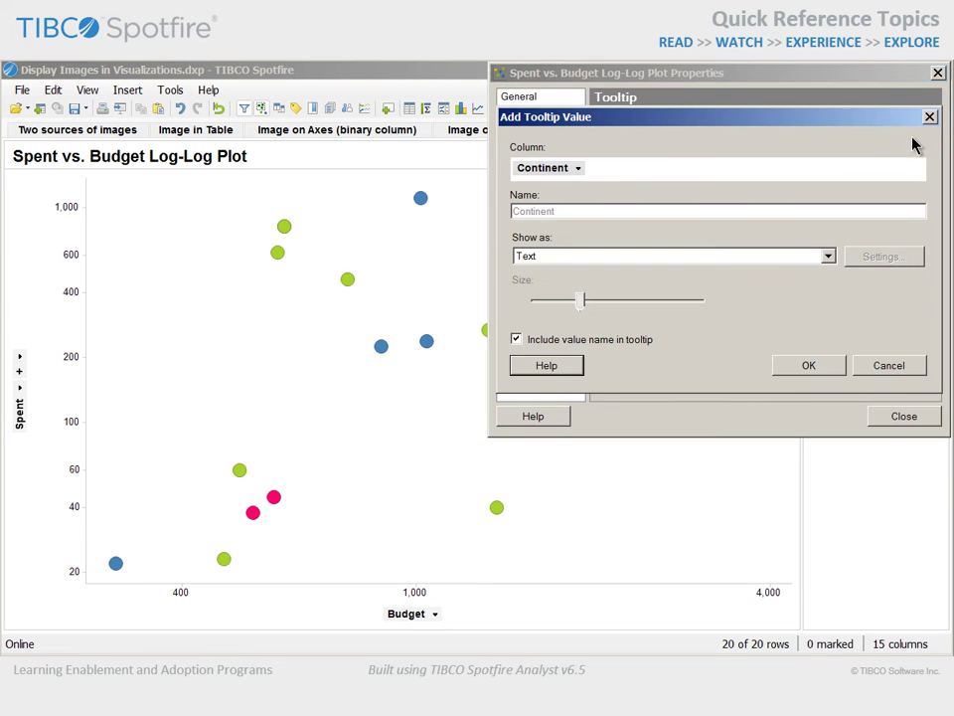
left_click(577, 168)
left_click(580, 278)
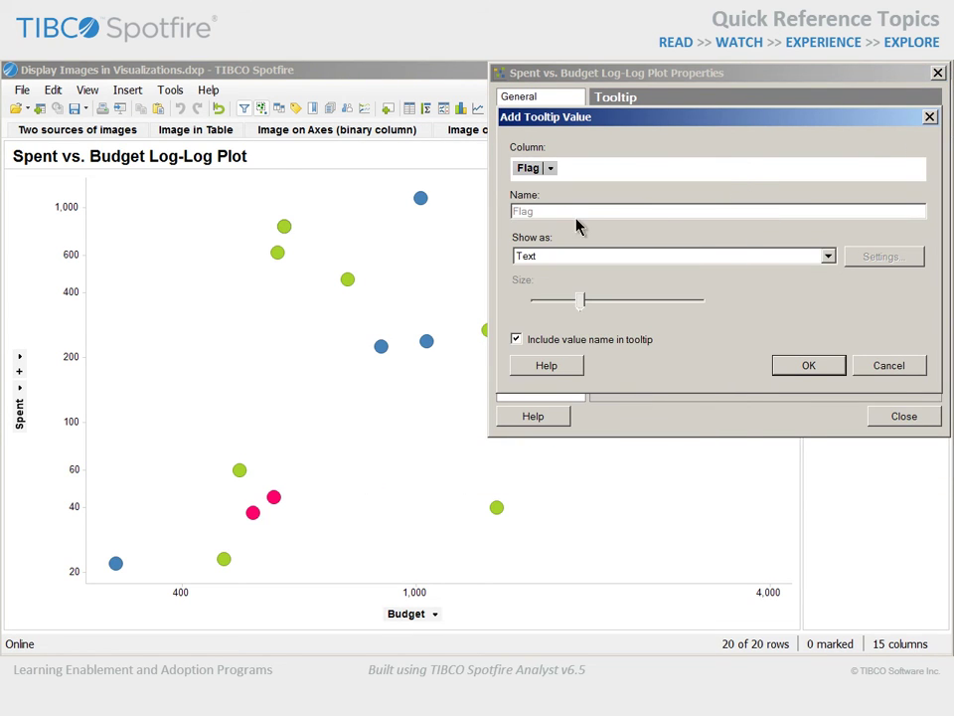
left_click(570, 214)
type("Country Flag")
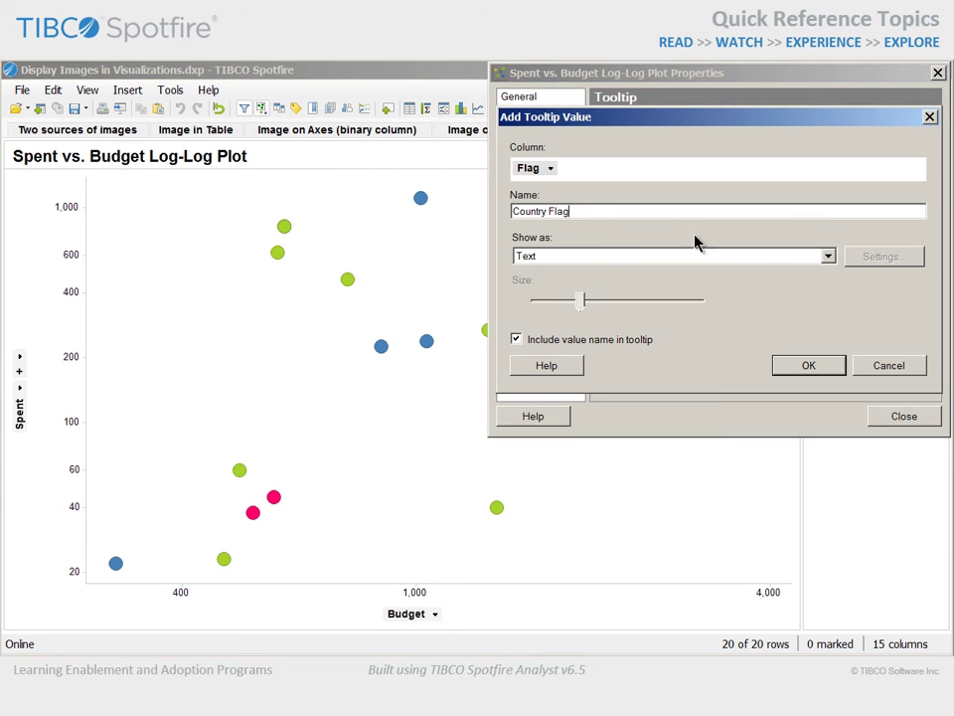
left_click(828, 256)
left_click(826, 272)
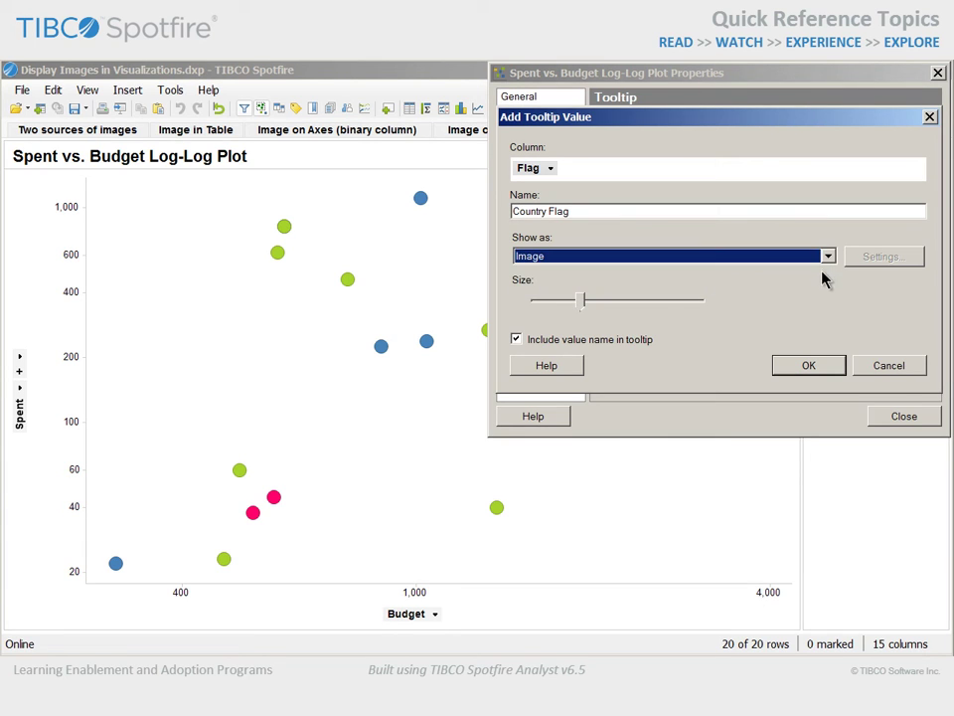
left_click(810, 367)
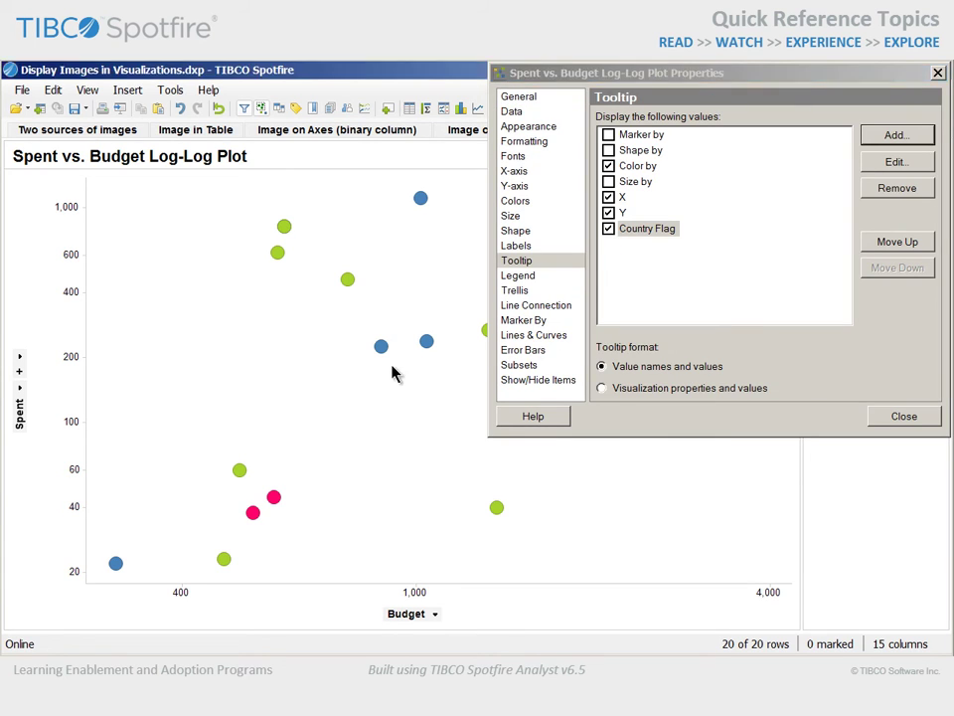
- Add a tooltip value from the Country column named 'National Emblem'
mouse_move(382, 350)
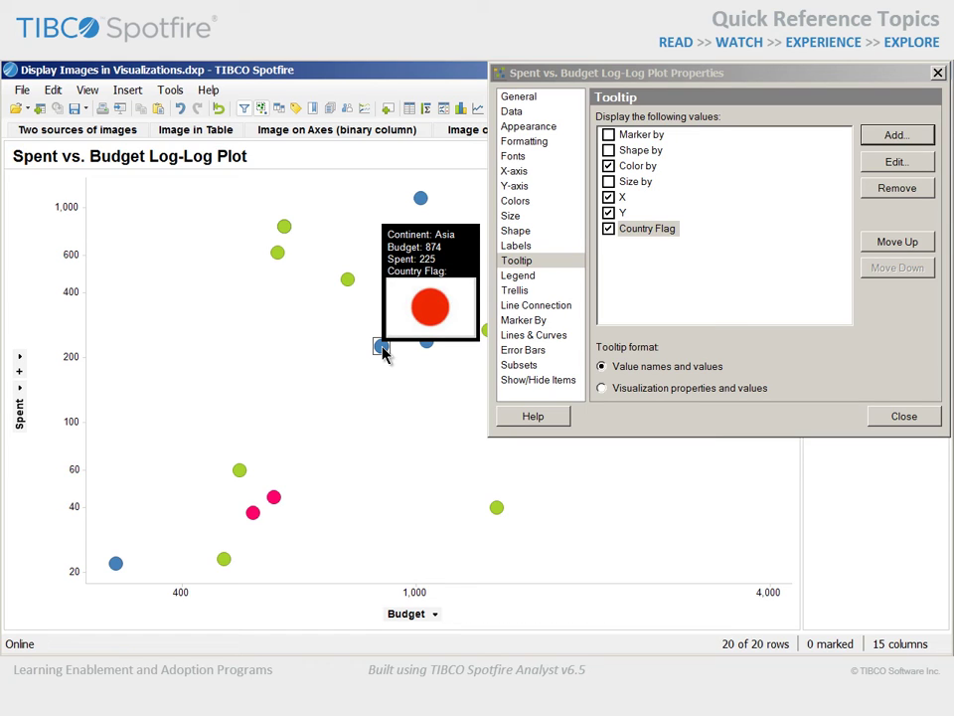
left_click(885, 136)
left_click(596, 170)
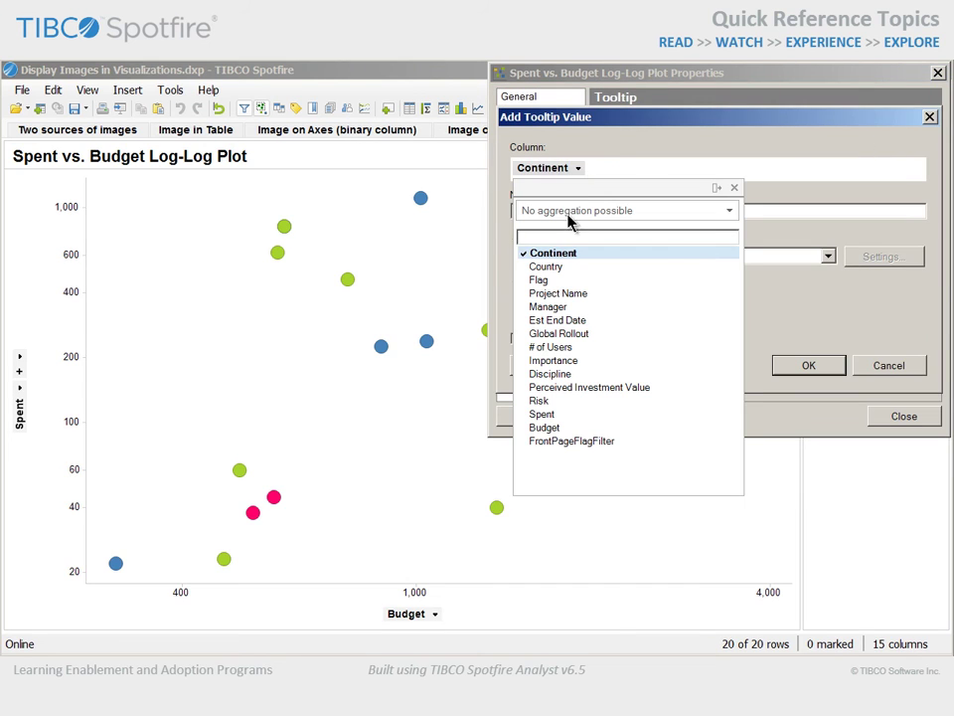
key("Down")
key("Return")
left_click(586, 210)
type("National")
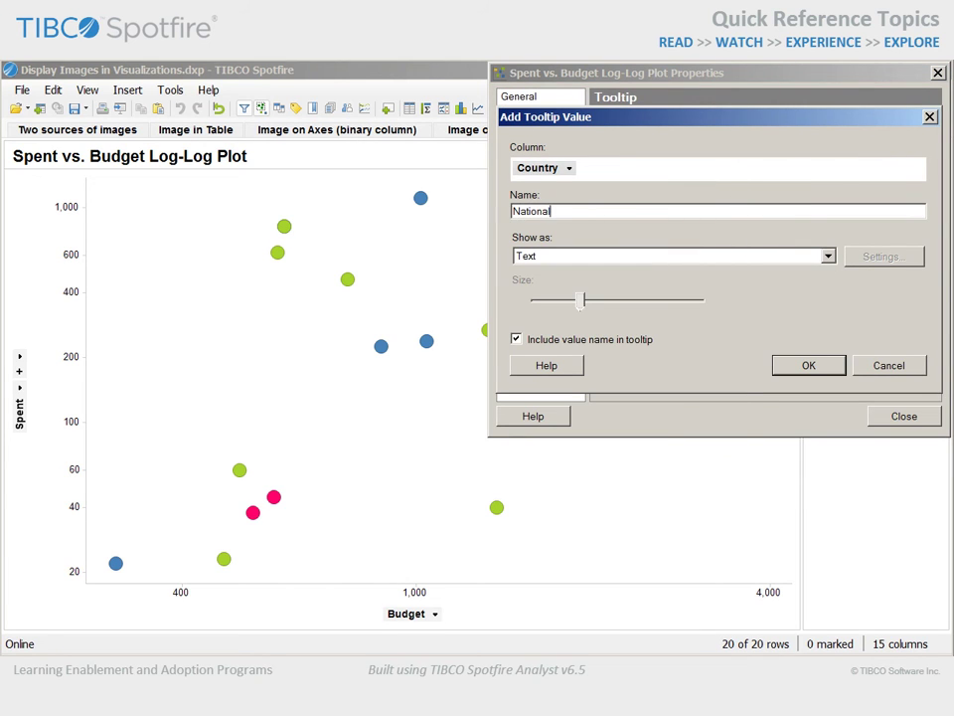
type(" Emblem")
left_click(809, 284)
left_click(865, 260)
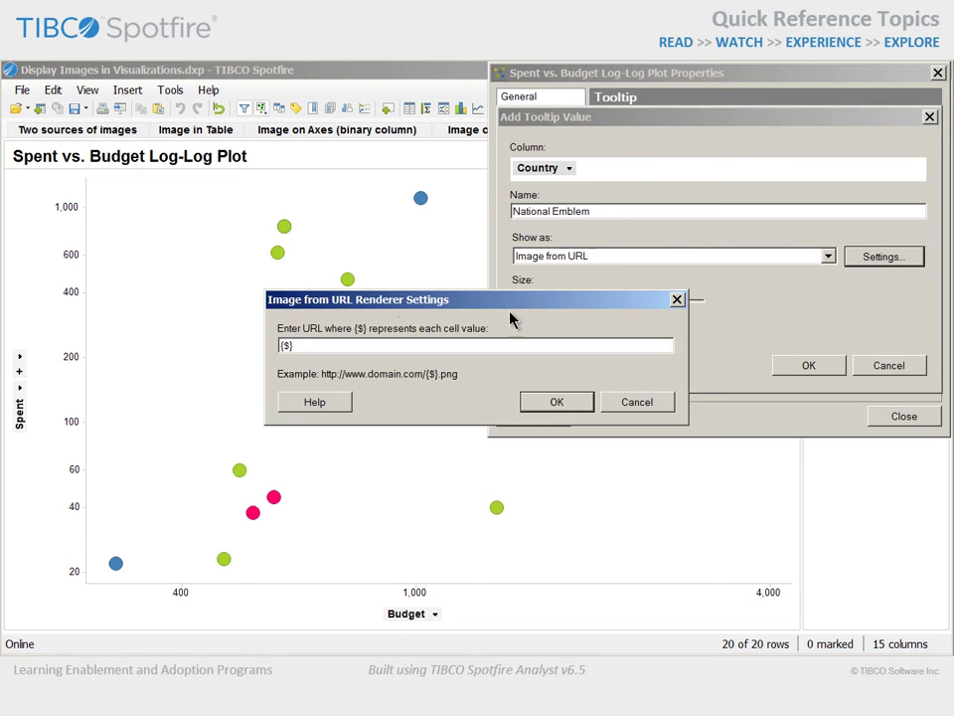
left_click(280, 346)
type("http://countryflags.webs.com")
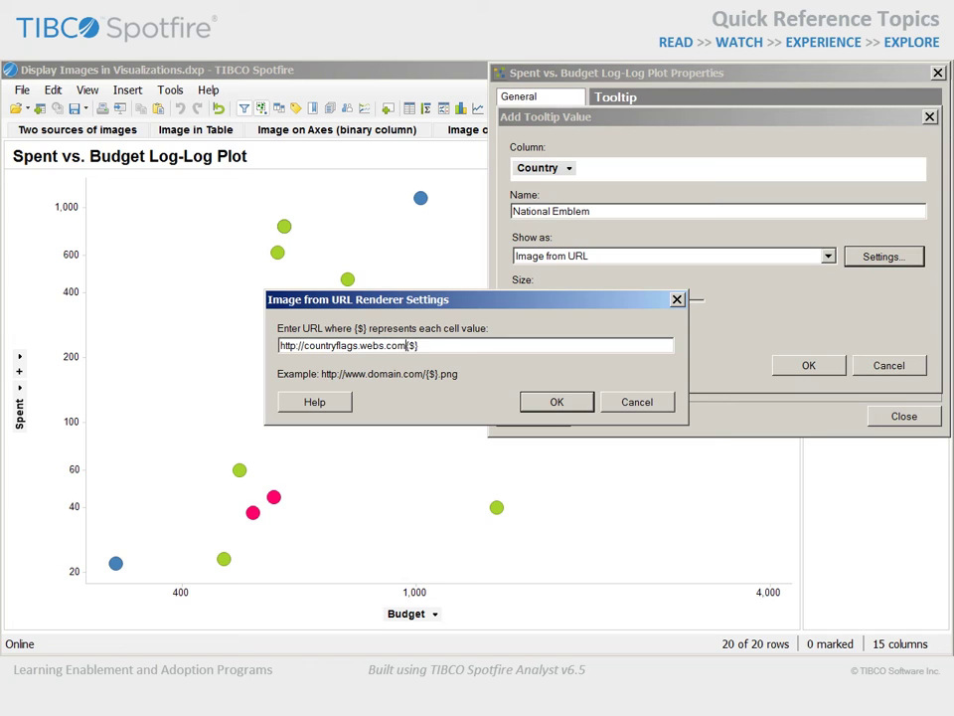
type("/emblem/")
key("End")
type(".png")
left_click(554, 400)
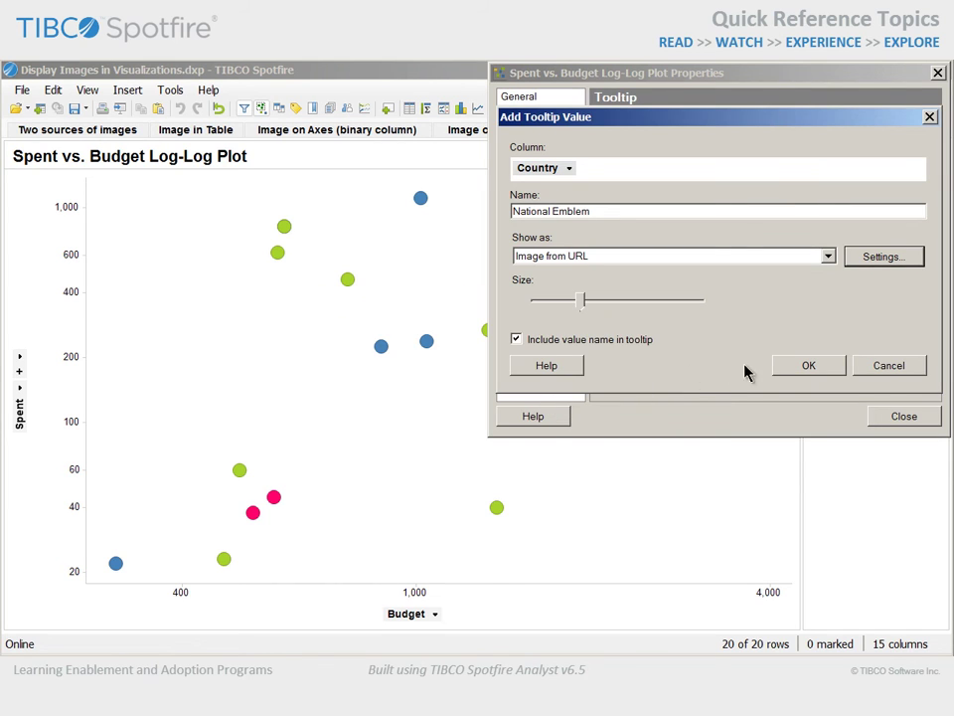
left_click(780, 370)
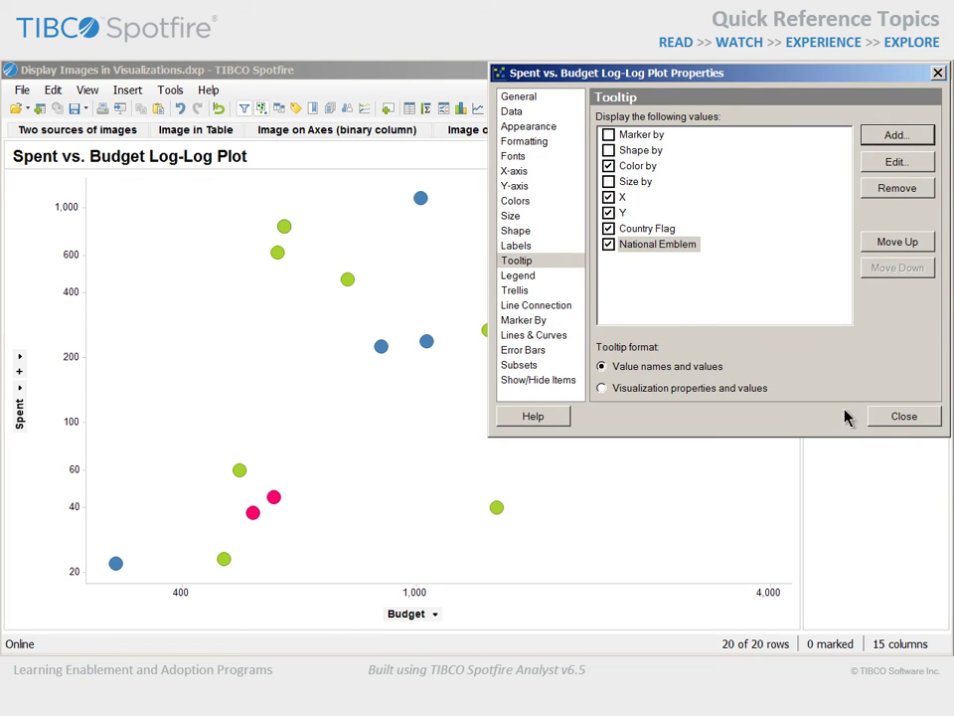
left_click(883, 419)
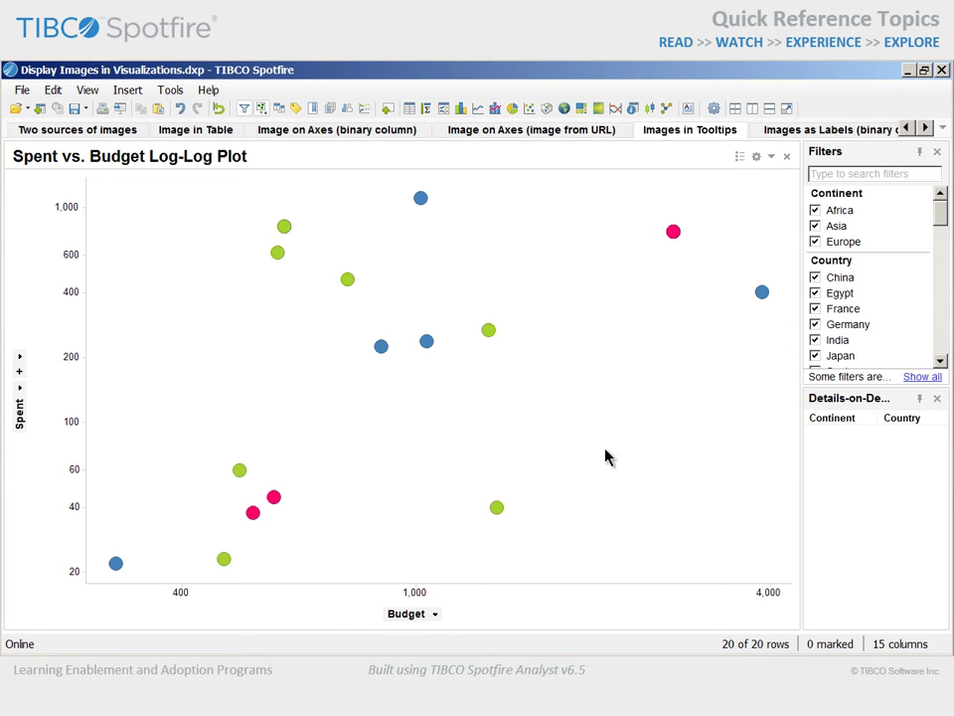
mouse_move(496, 509)
mouse_move(274, 503)
mouse_move(241, 477)
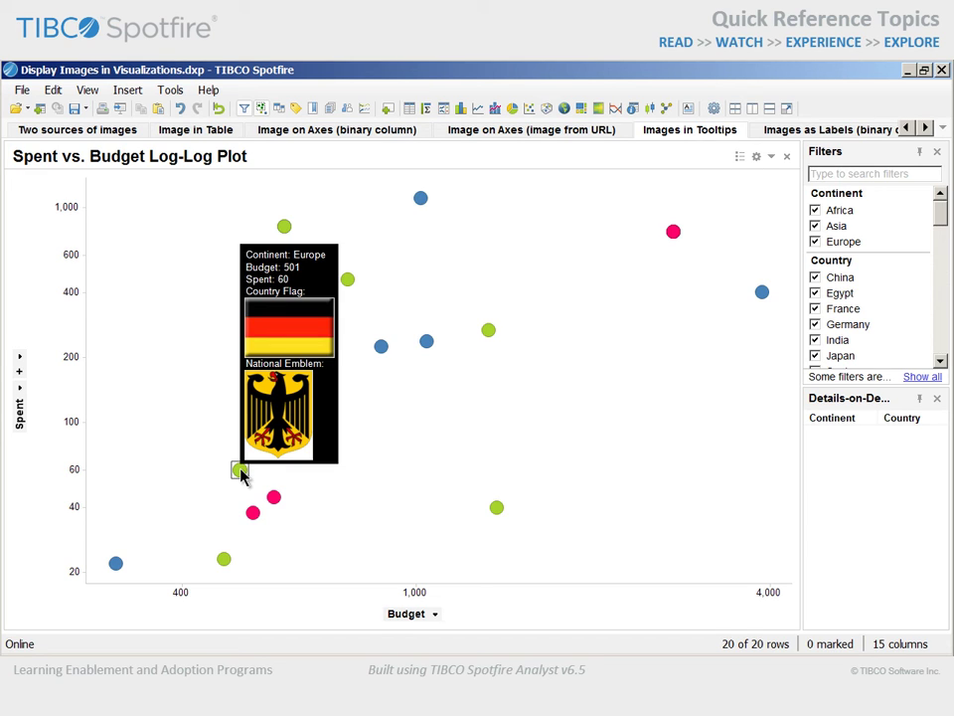
- Label plot points by the Flag column shown as images, then preview by marking four points
left_click(803, 136)
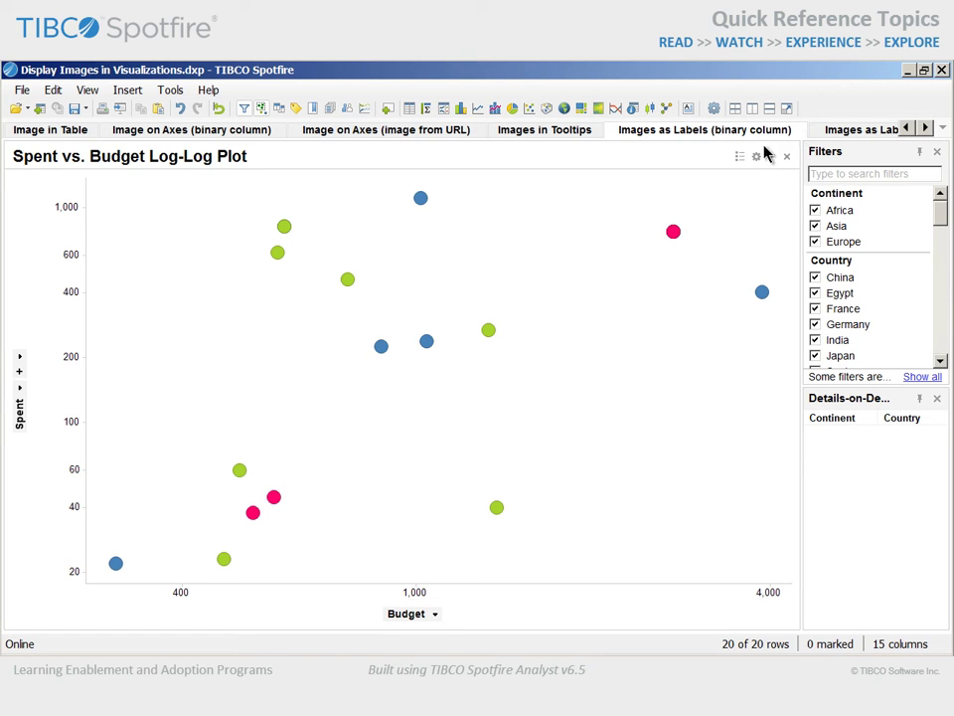
left_click(755, 156)
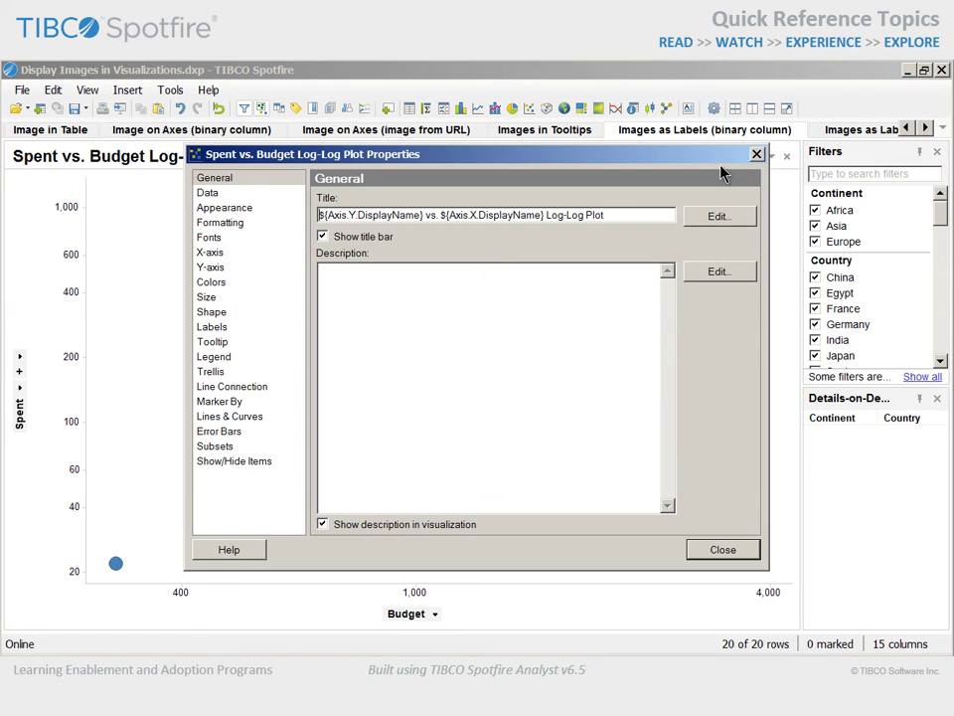
left_click(232, 330)
left_click(346, 219)
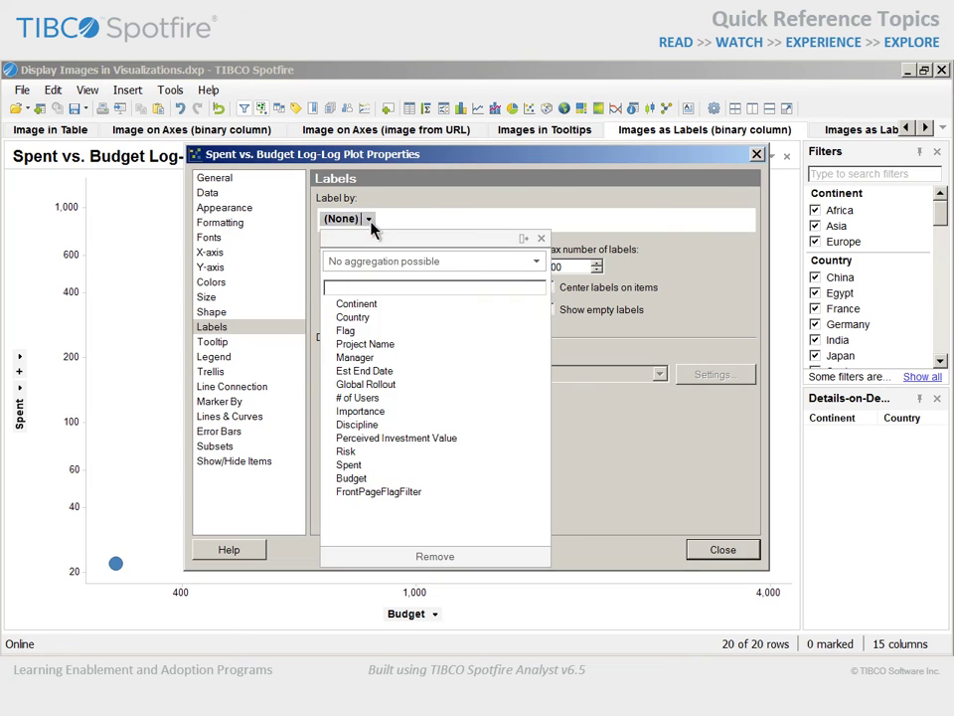
left_click(353, 330)
left_click(545, 243)
left_click(659, 375)
left_click(656, 388)
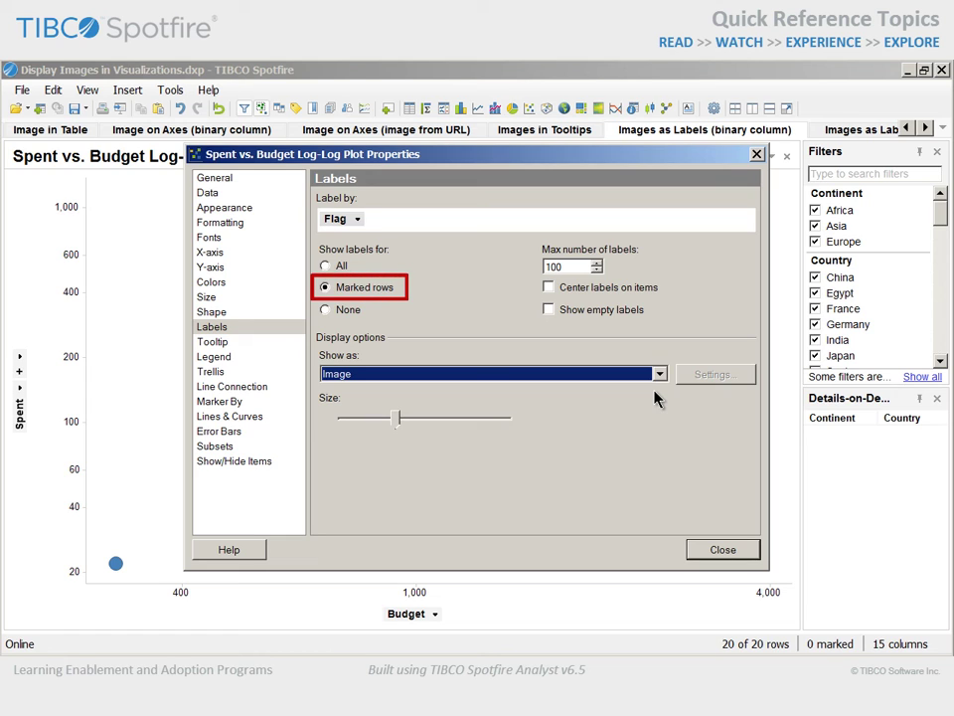
left_click(702, 553)
left_click_drag(324, 258, 529, 368)
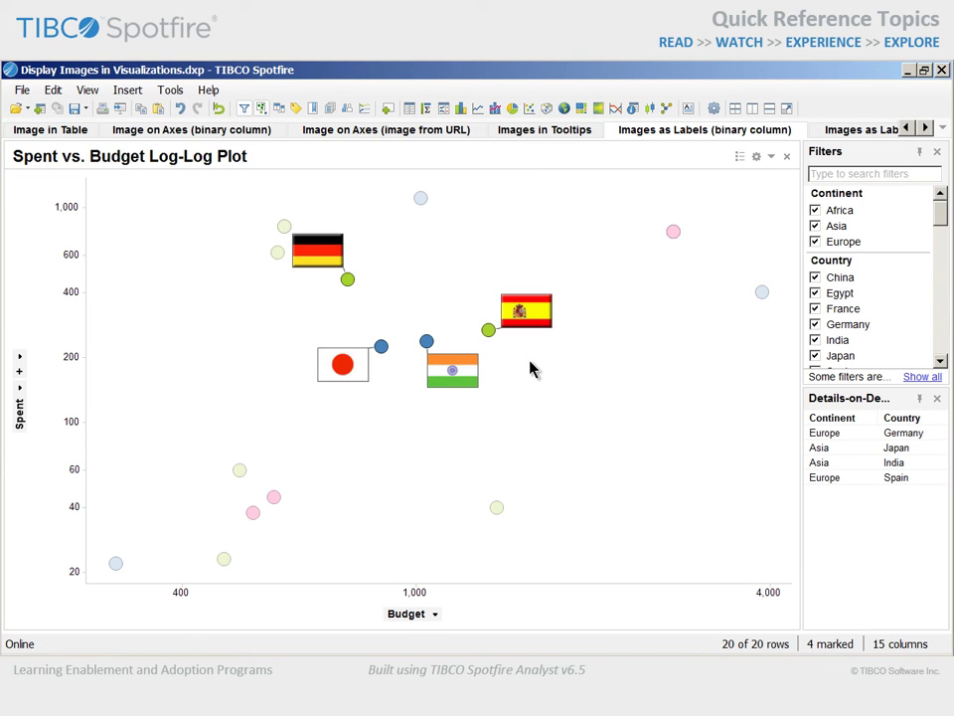
left_click(530, 368)
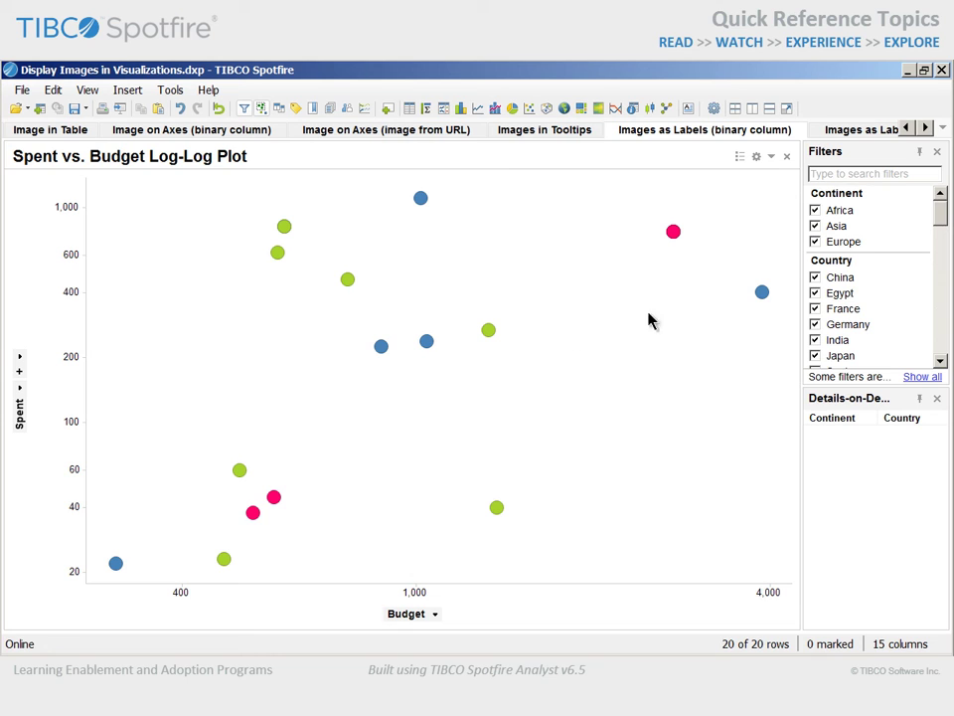
- On the Images as Labels (image from URL) page, label all plot points by Country
left_click(851, 131)
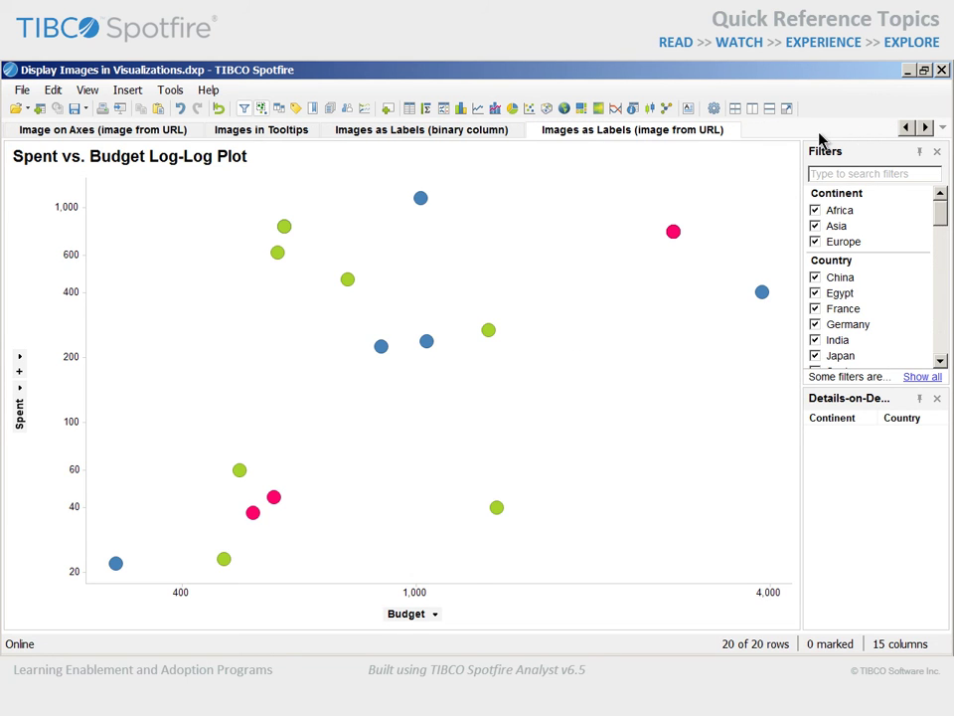
left_click(761, 156)
left_click_drag(713, 156, 894, 85)
left_click_drag(371, 487, 393, 437)
left_click(444, 249)
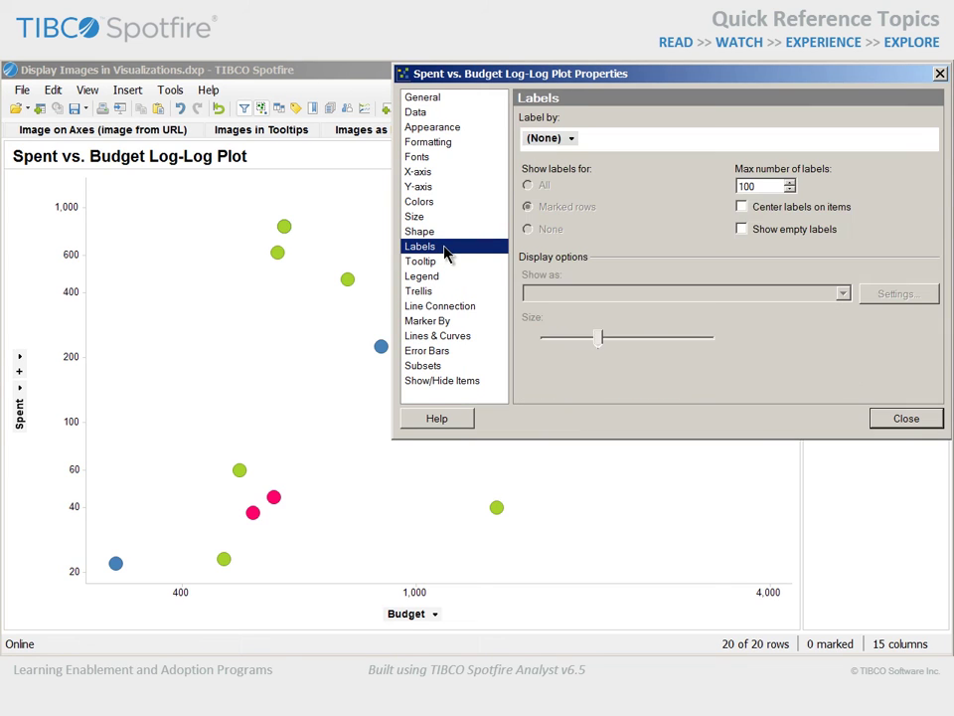
left_click(571, 139)
left_click(589, 234)
left_click(743, 158)
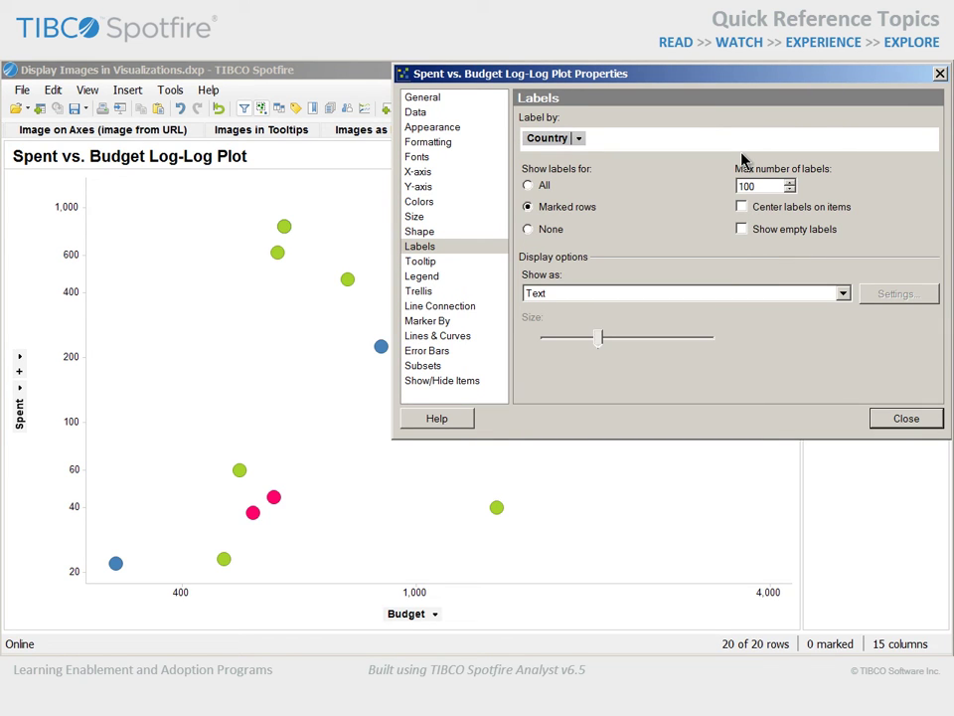
left_click(528, 186)
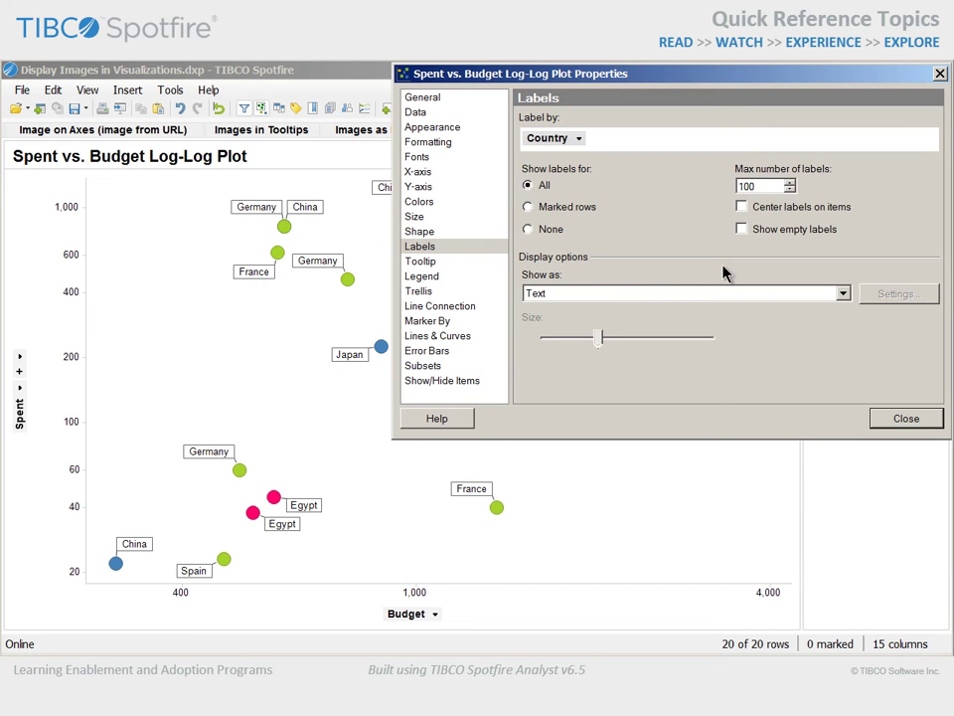
left_click(843, 294)
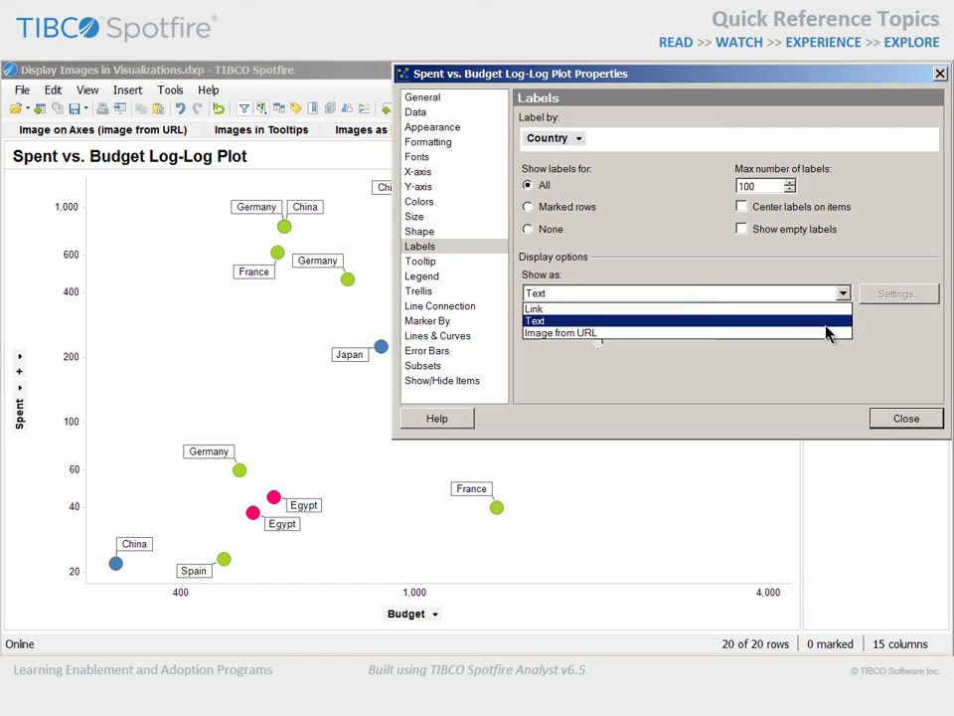
left_click(826, 333)
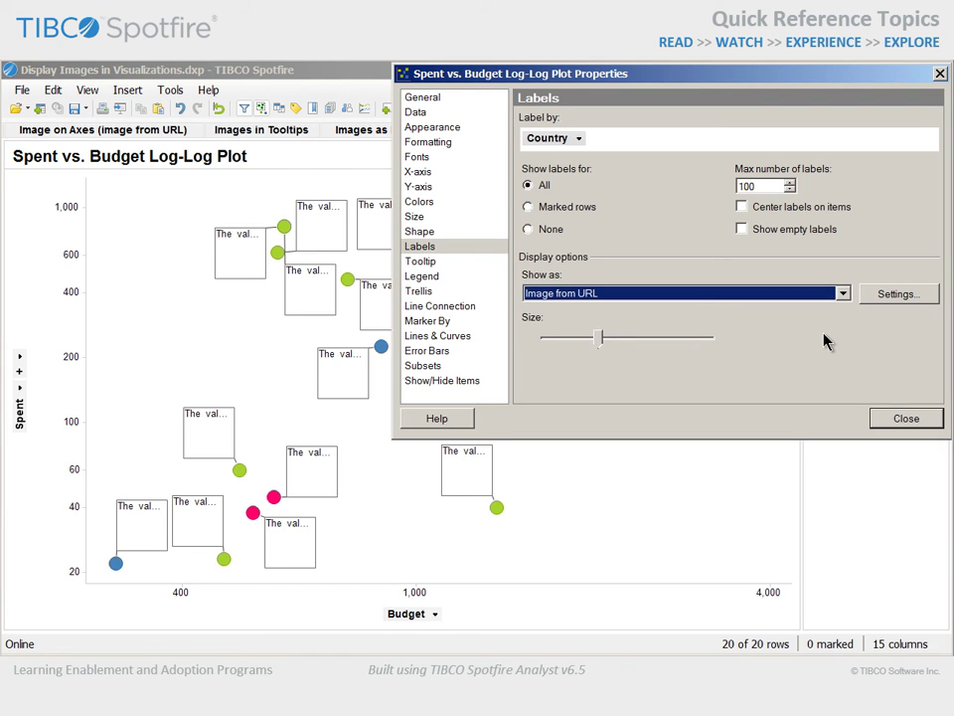
left_click(876, 304)
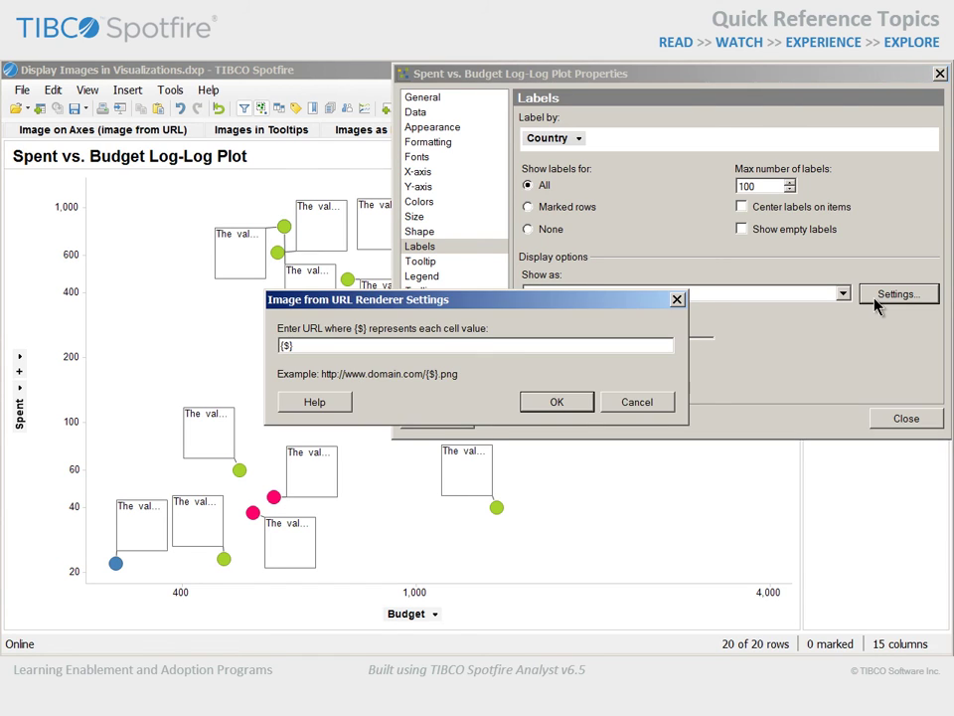
left_click(280, 346)
type("http://country")
type("flags.webs.com/")
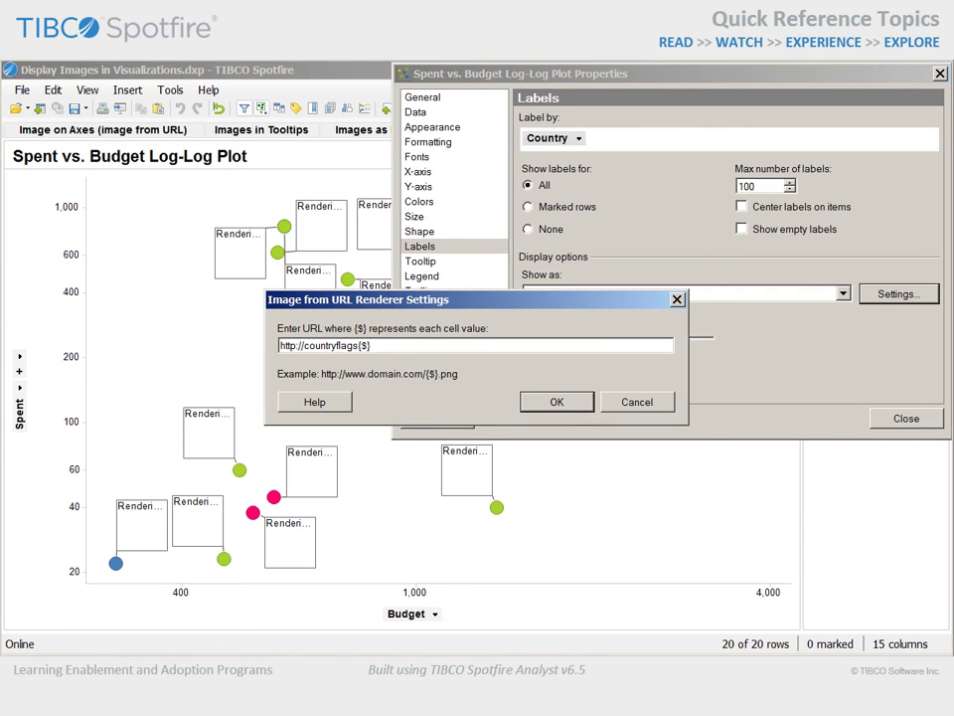
type("emblem/")
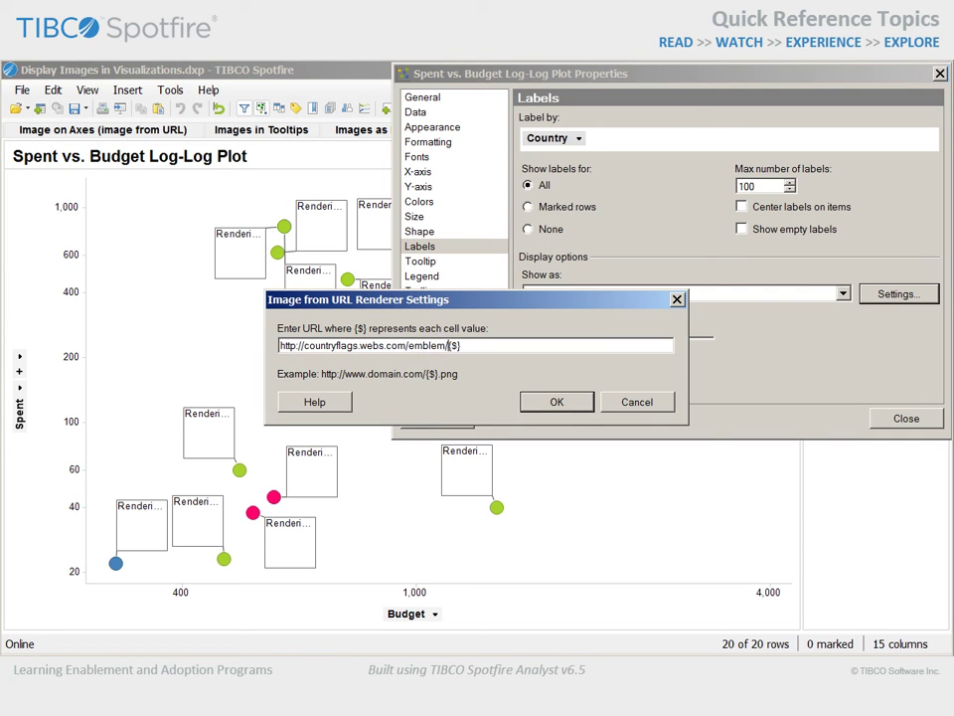
key("End")
type(".png")
left_click(557, 401)
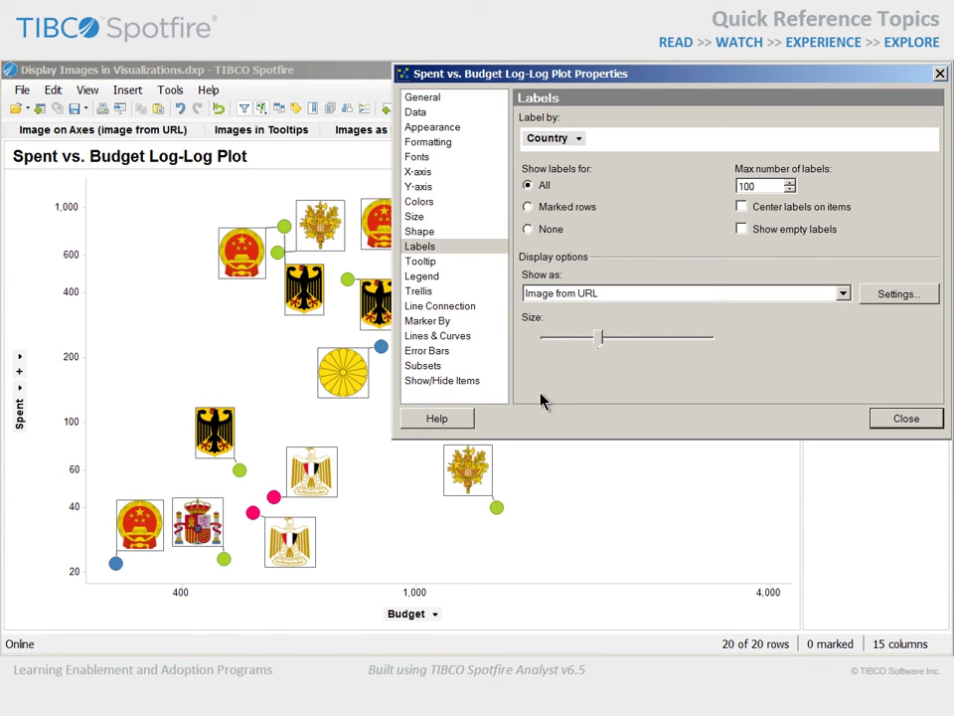
left_click(742, 208)
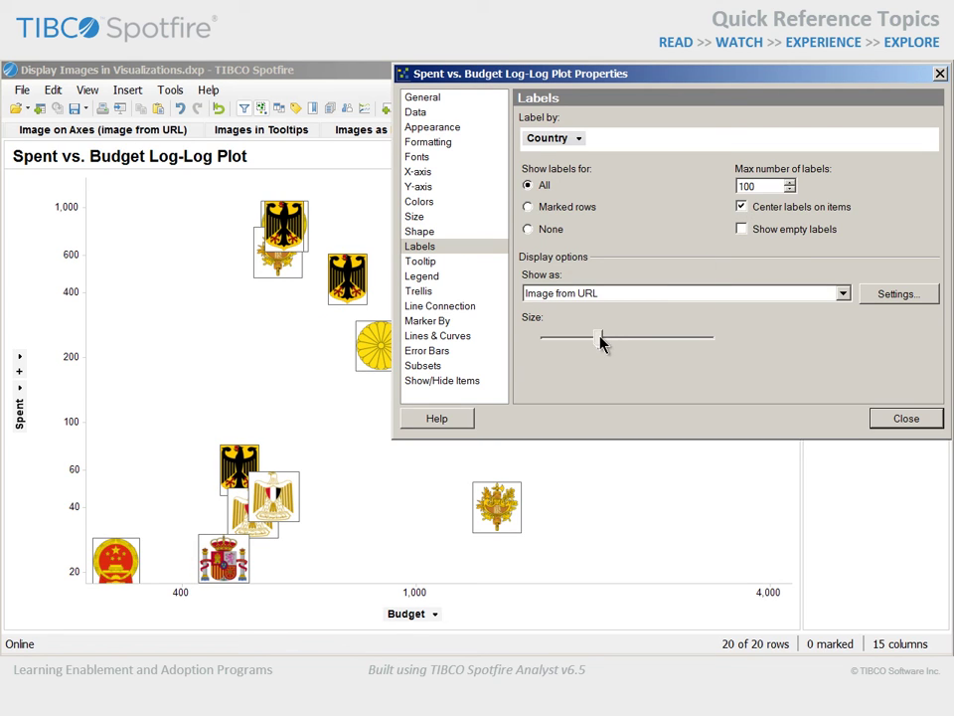
left_click_drag(602, 341, 561, 345)
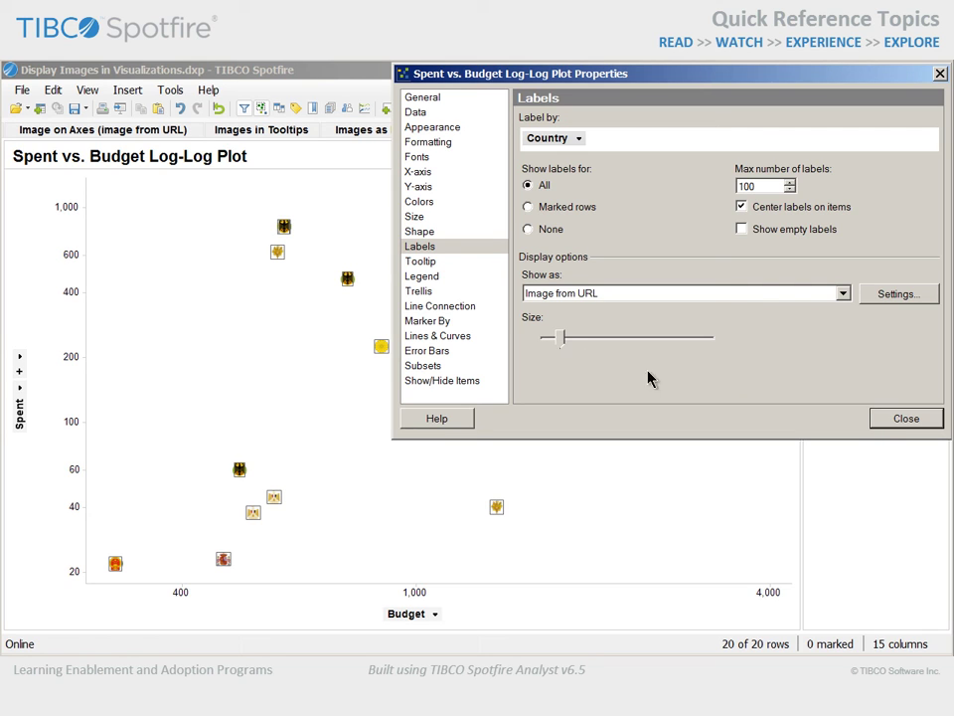
left_click(886, 426)
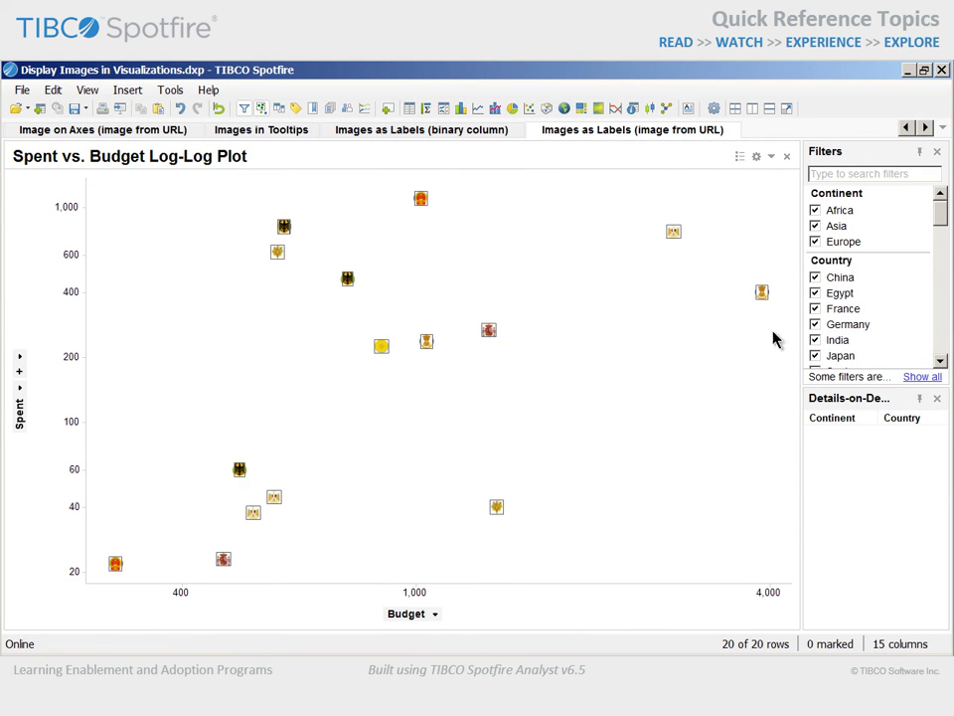
- Switch to the Two sources of images page via the page list
left_click(942, 127)
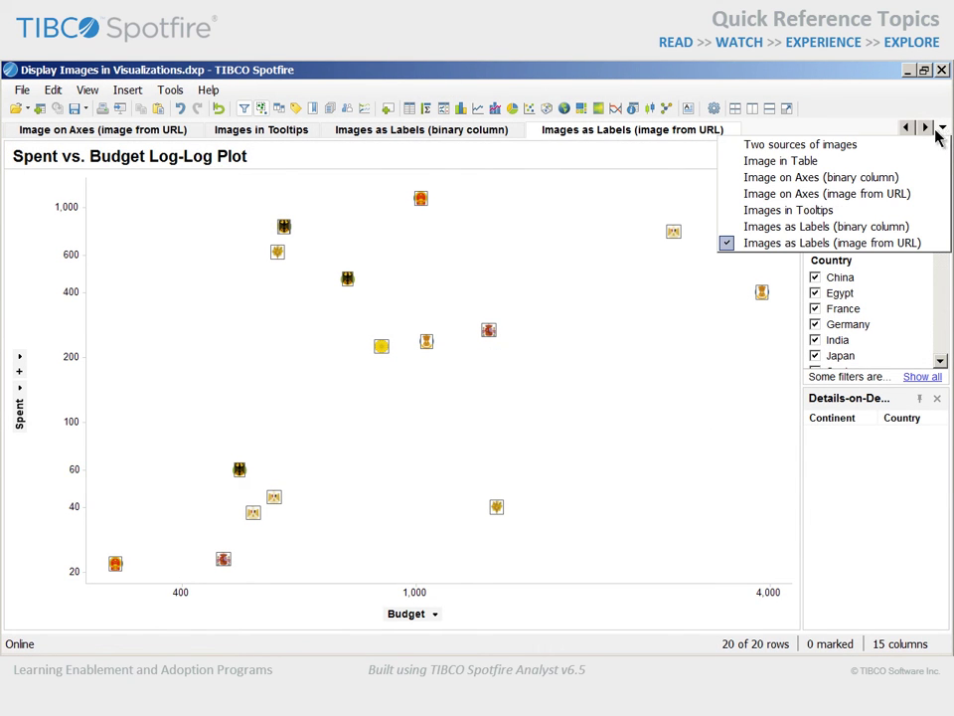
left_click(860, 147)
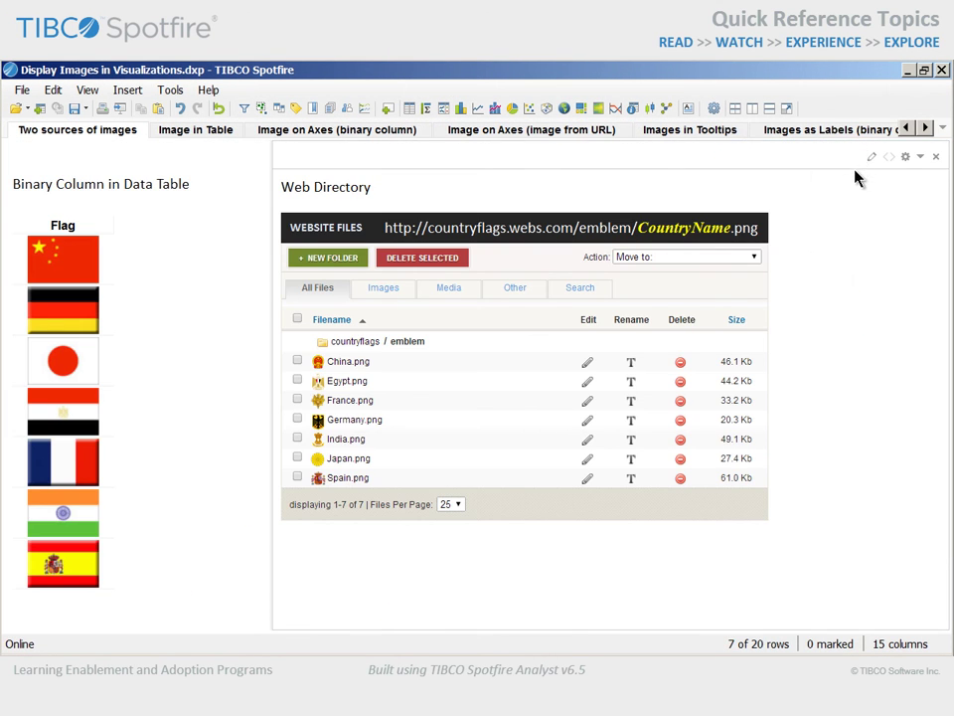